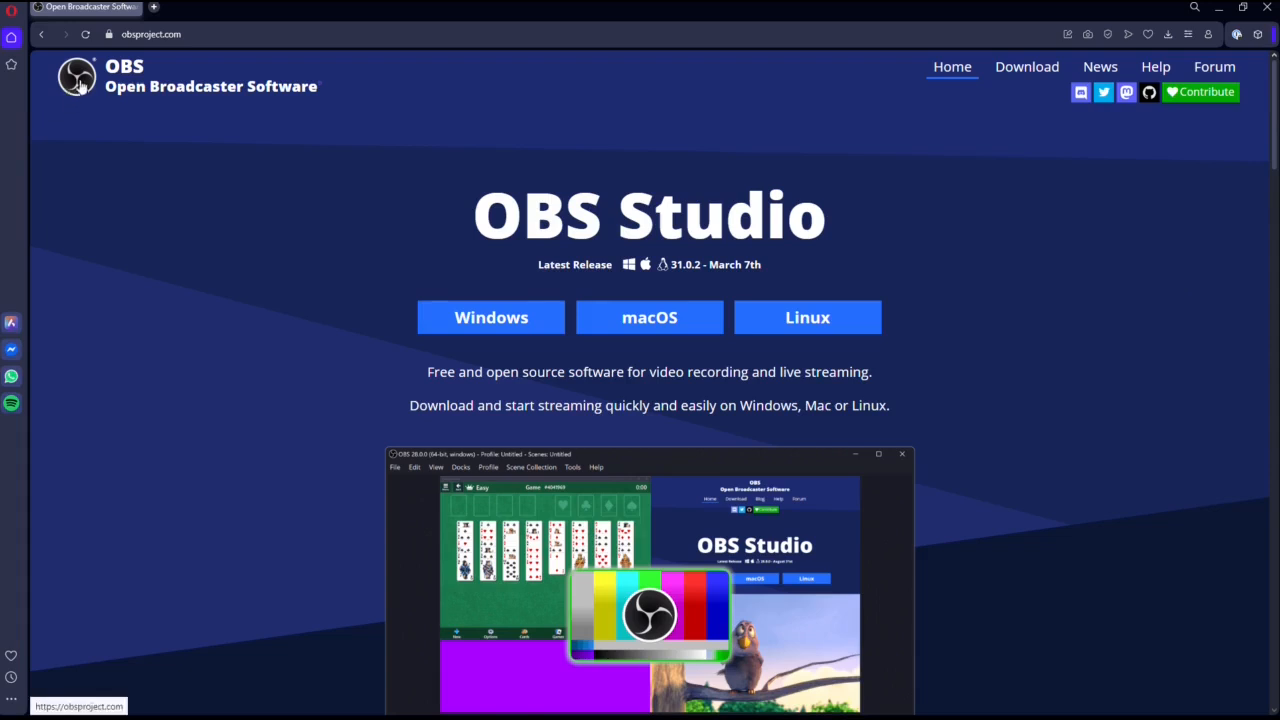
Open the Plugins section of the OBS forum.
left_click(1214, 66)
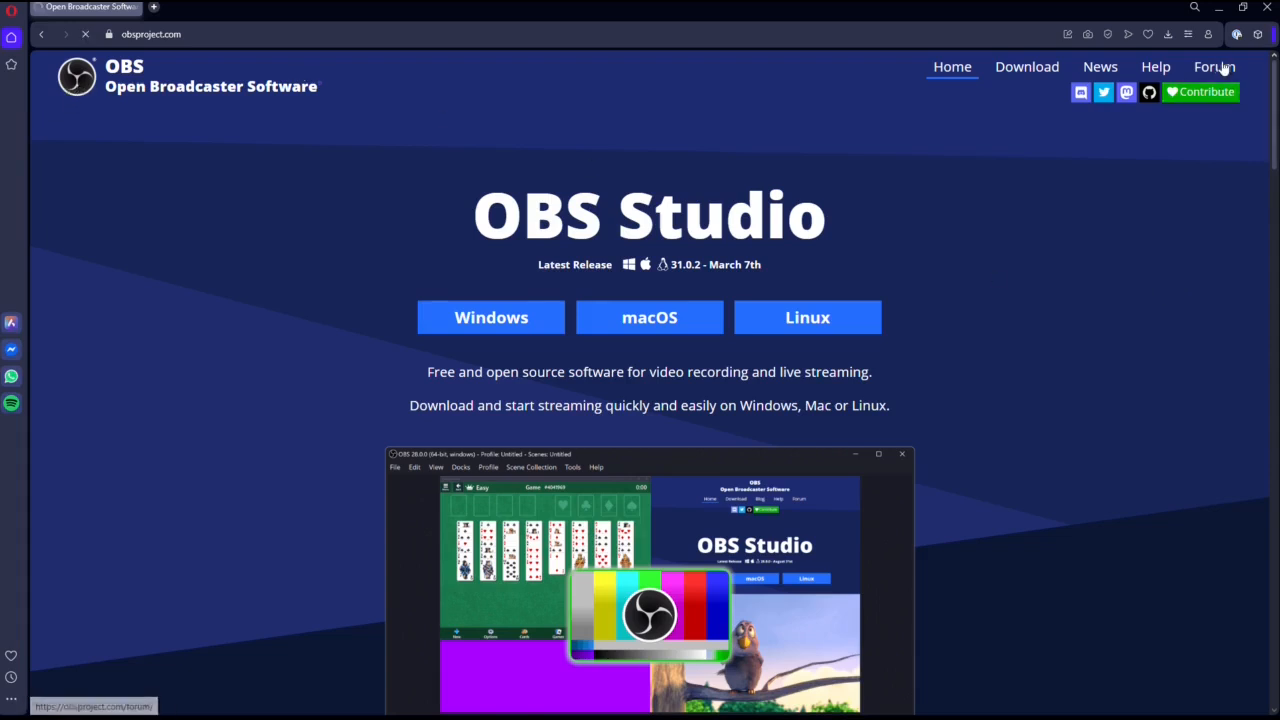
scroll(586, 400, "down", 4)
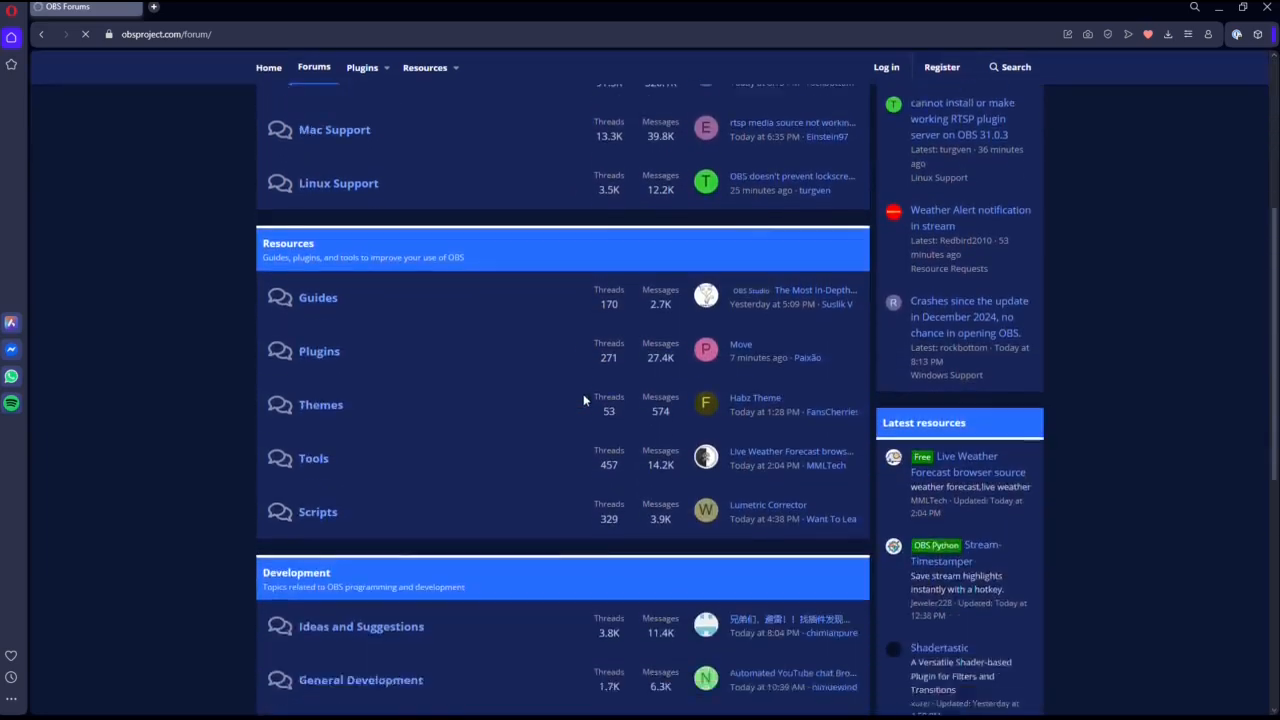
left_click(311, 311)
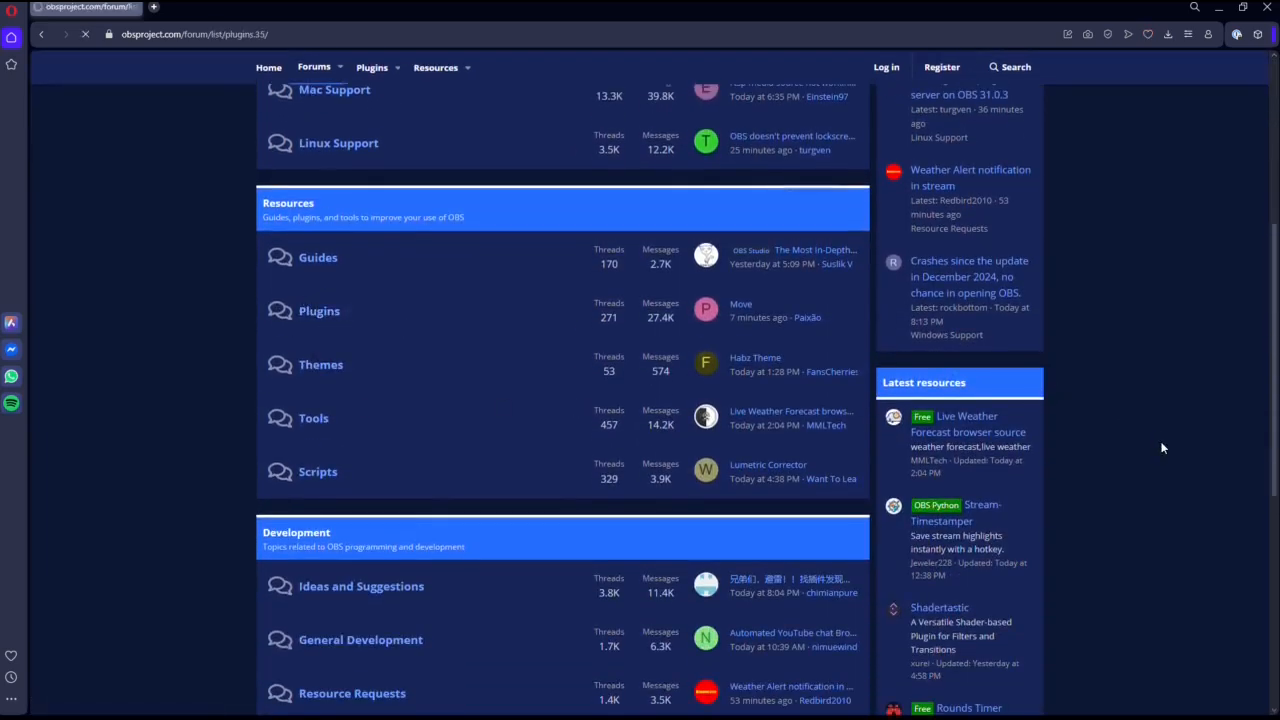
Filter the plugin threads to show only those started by Exeldro.
scroll(889, 424, "down", 3)
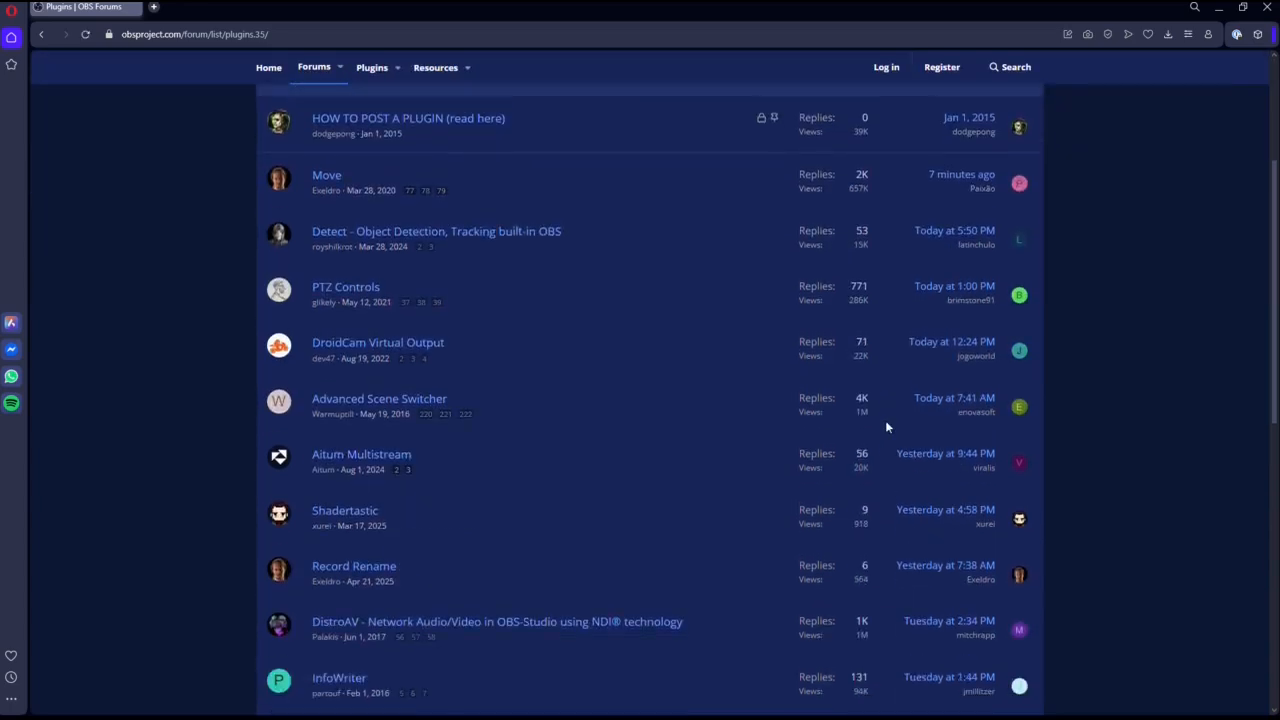
scroll(885, 420, "up", 1)
left_click(1013, 131)
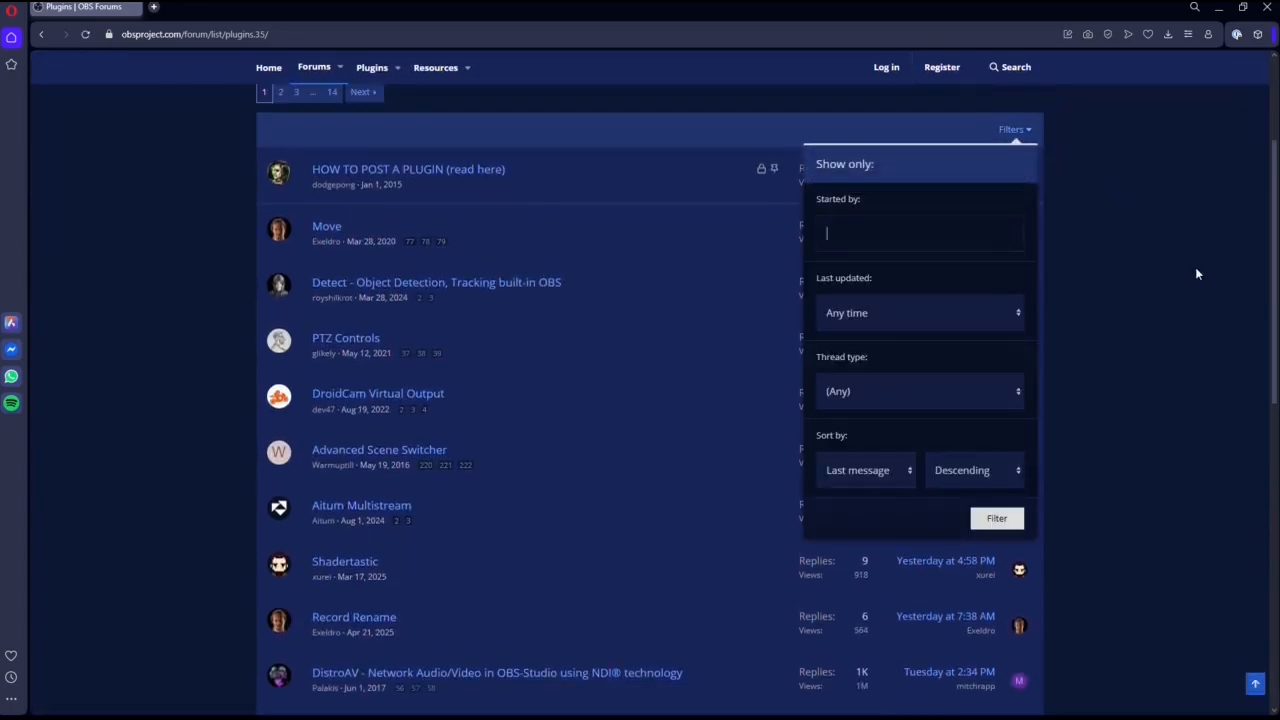
type("exel")
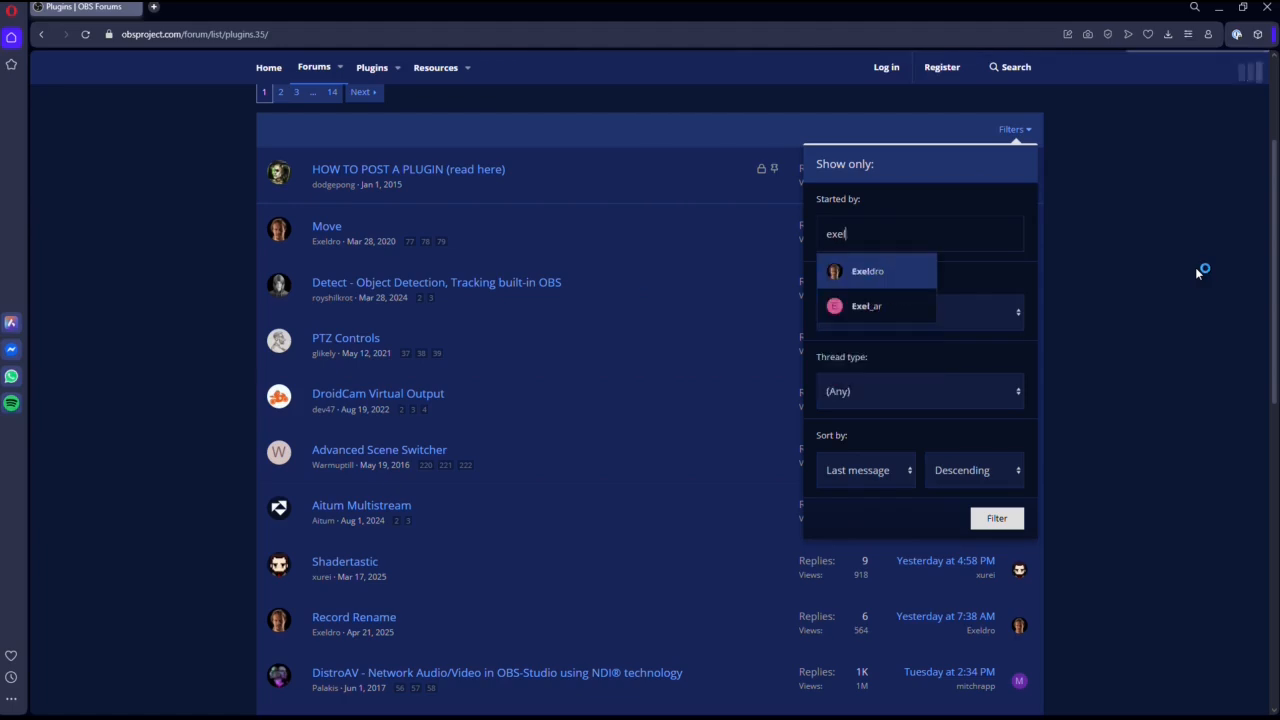
left_click(868, 273)
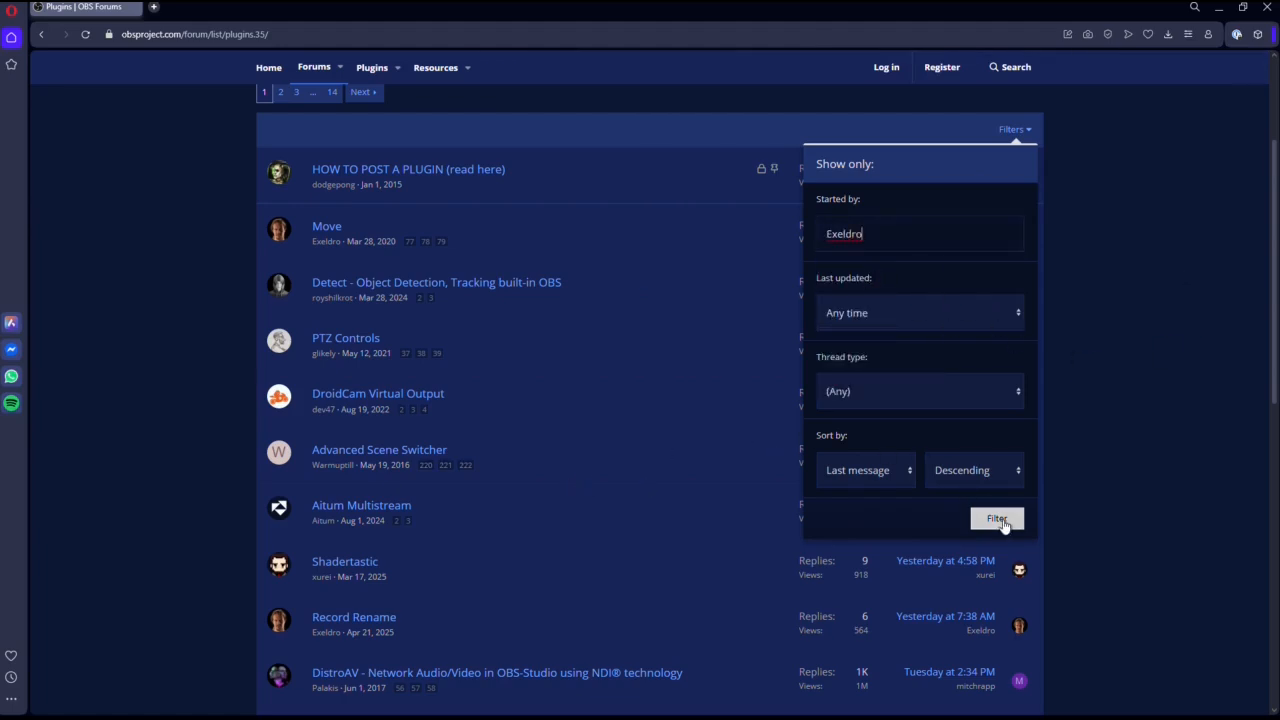
left_click(984, 520)
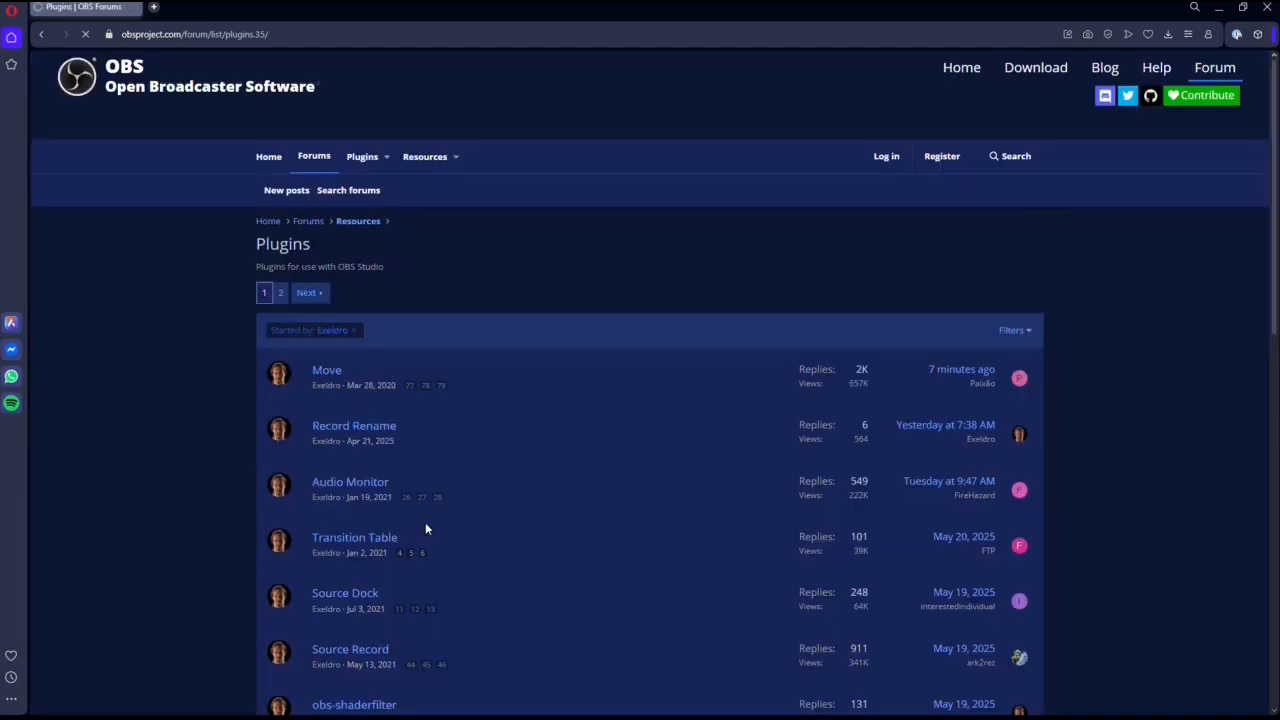
Open the Source Dock plugin thread and download source-dock-0.4.1-windows-installer.zip.
left_click(352, 598)
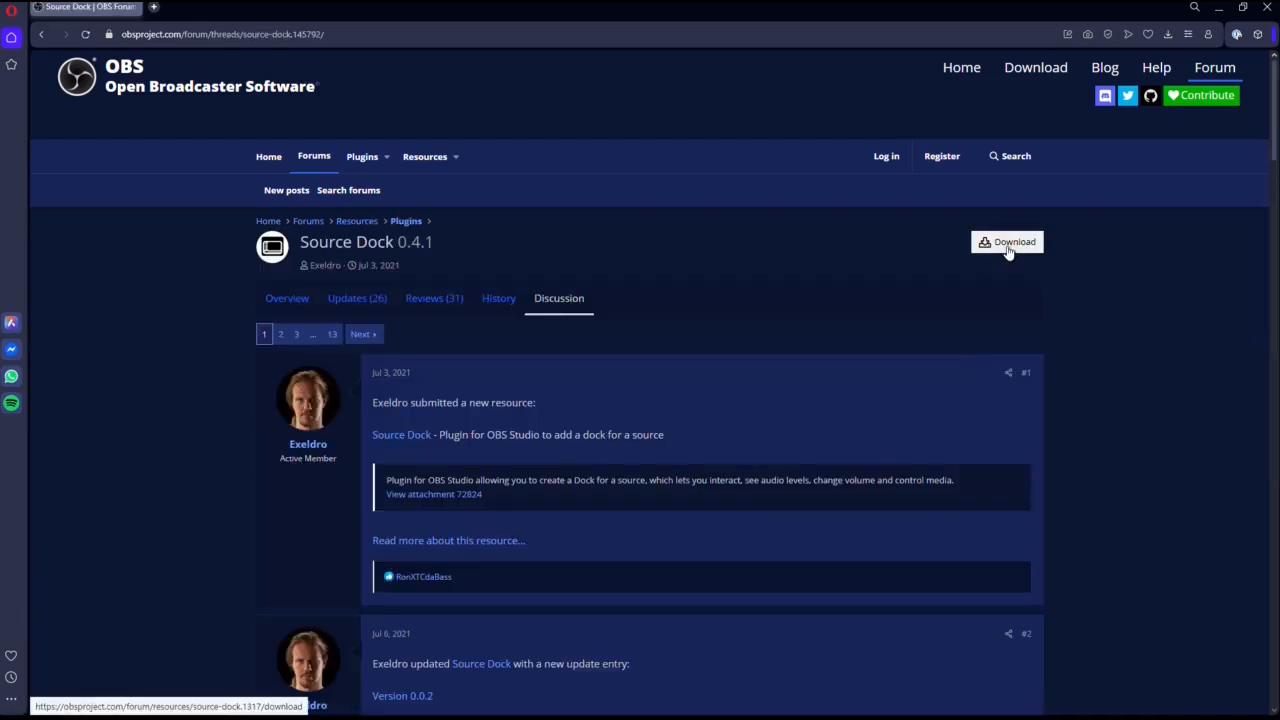
left_click(1013, 250)
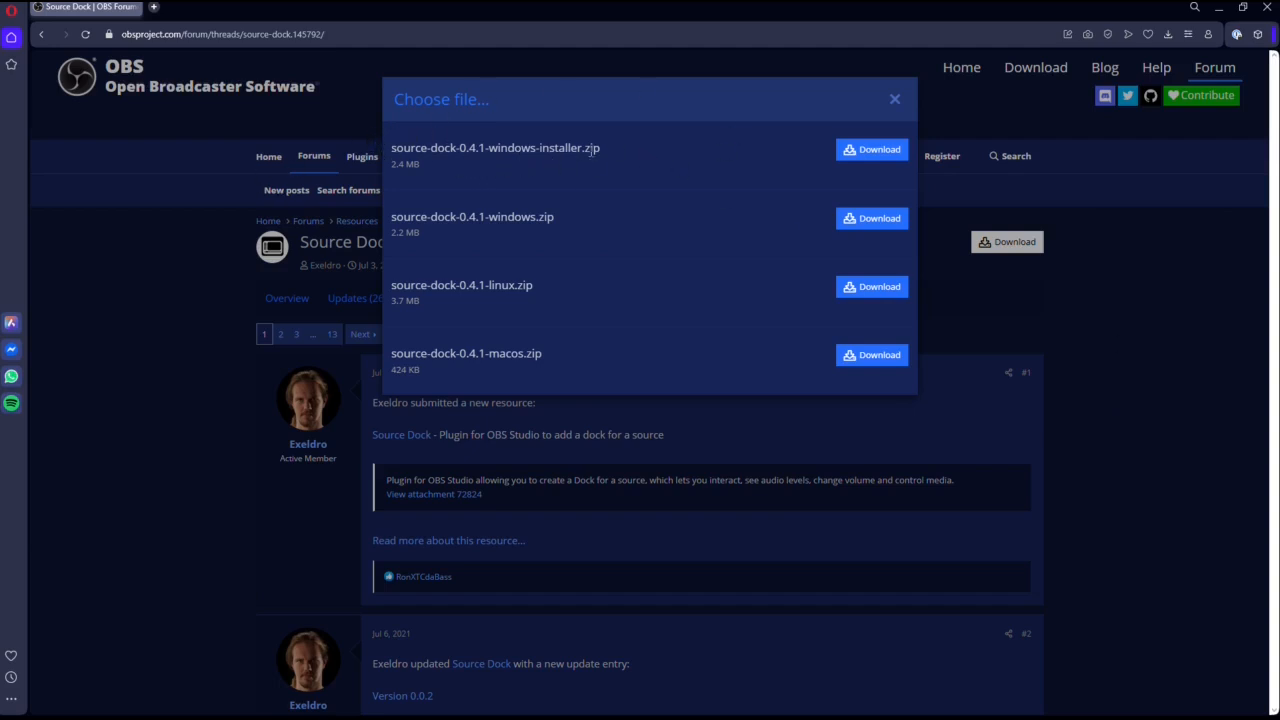
left_click(857, 150)
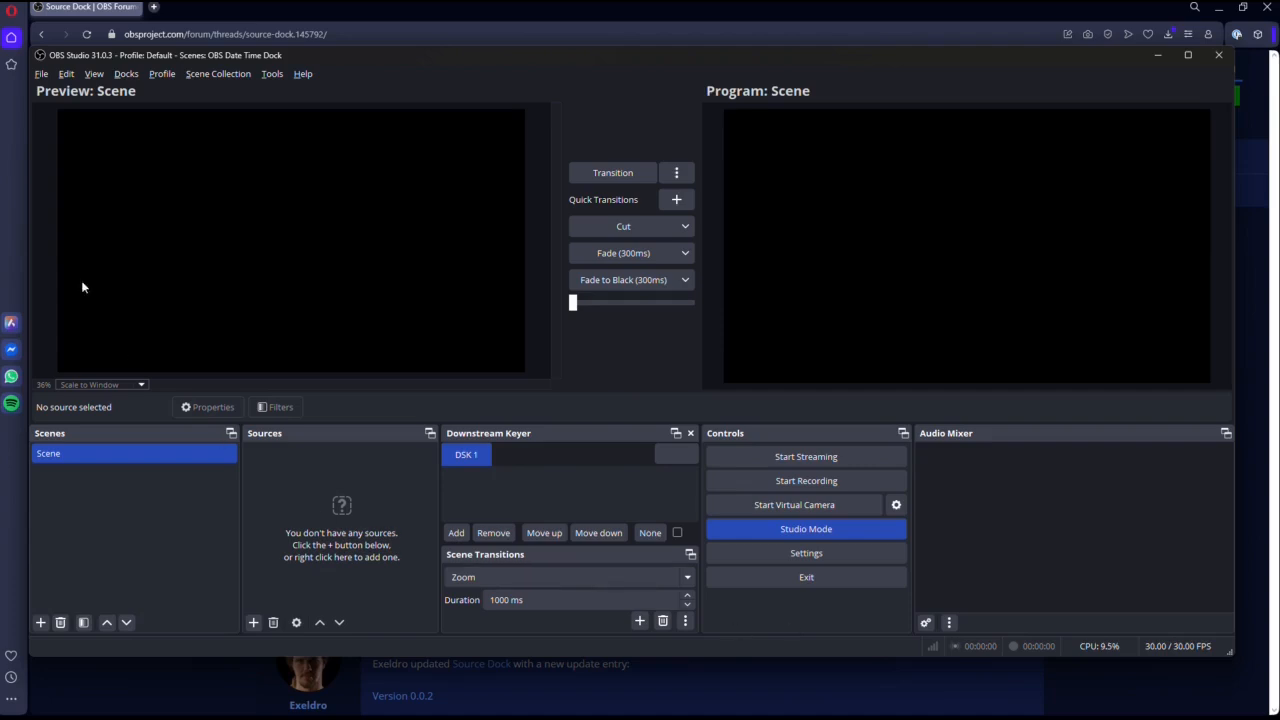
In OBS Studio, open the Source Dock tool, enlarge its window to view all columns, and close it.
left_click(272, 75)
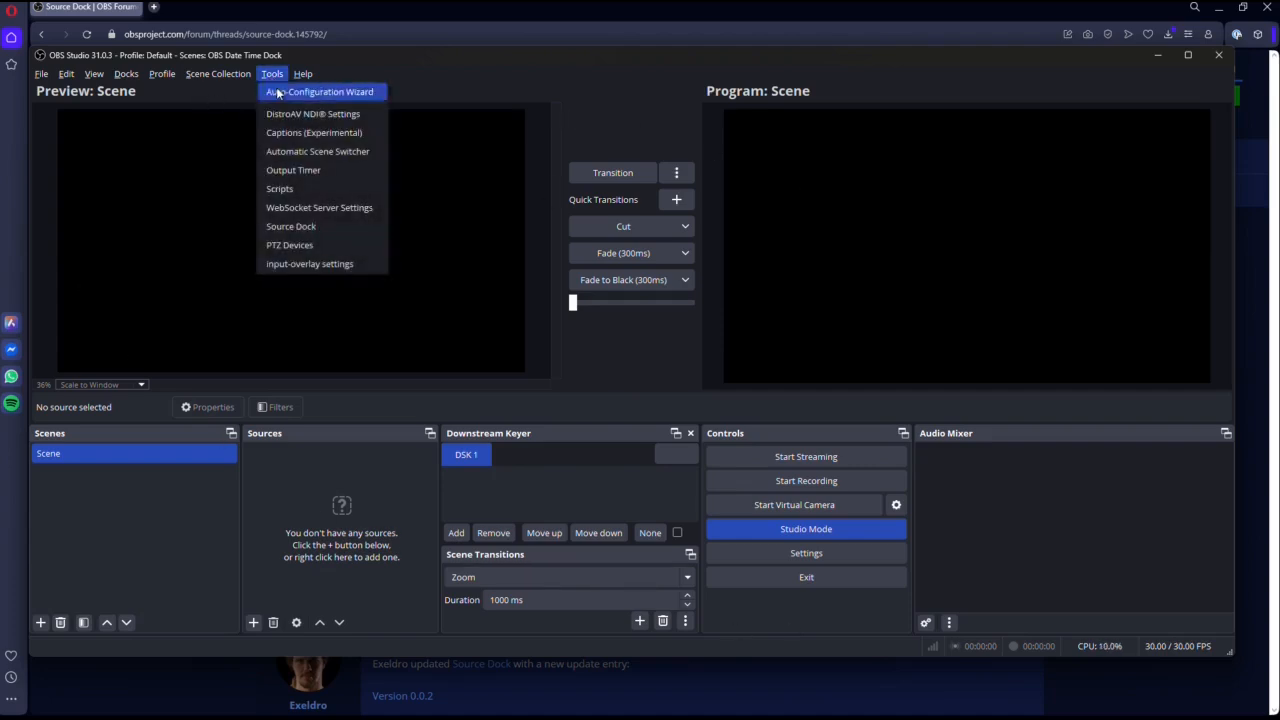
left_click(300, 227)
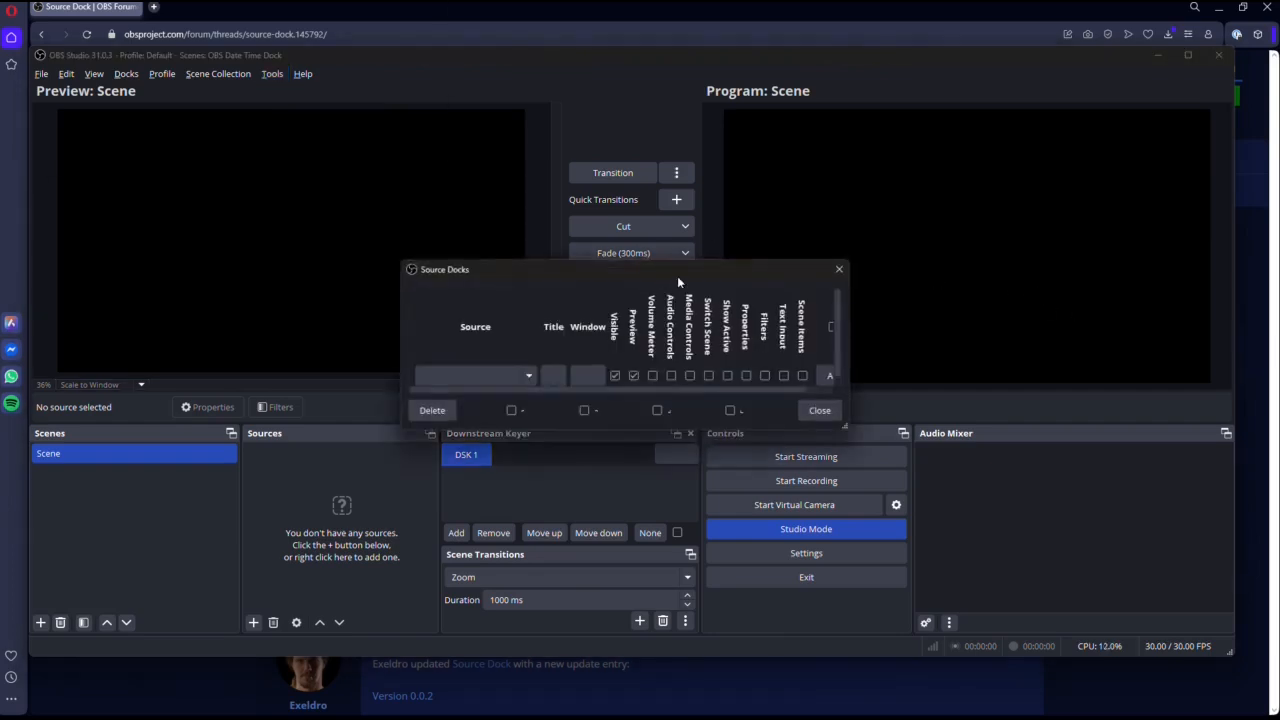
left_click_drag(677, 276, 763, 116)
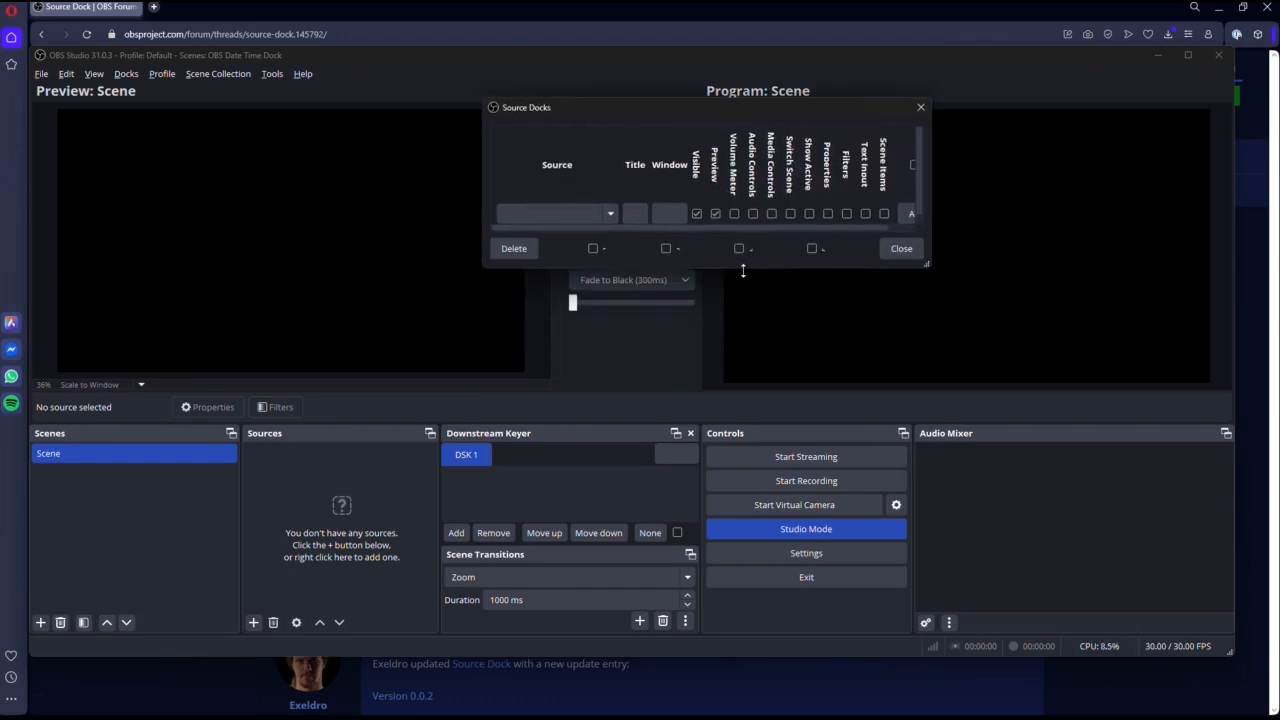
left_click_drag(741, 269, 748, 351)
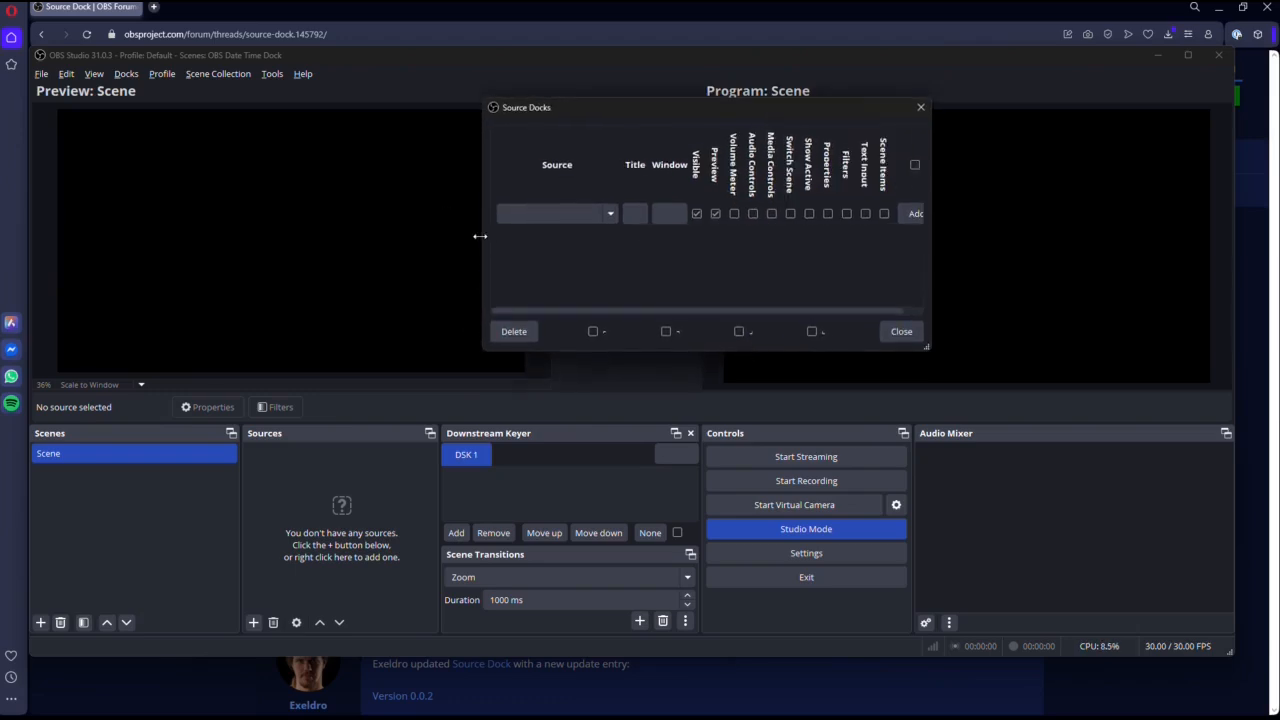
left_click_drag(480, 236, 333, 237)
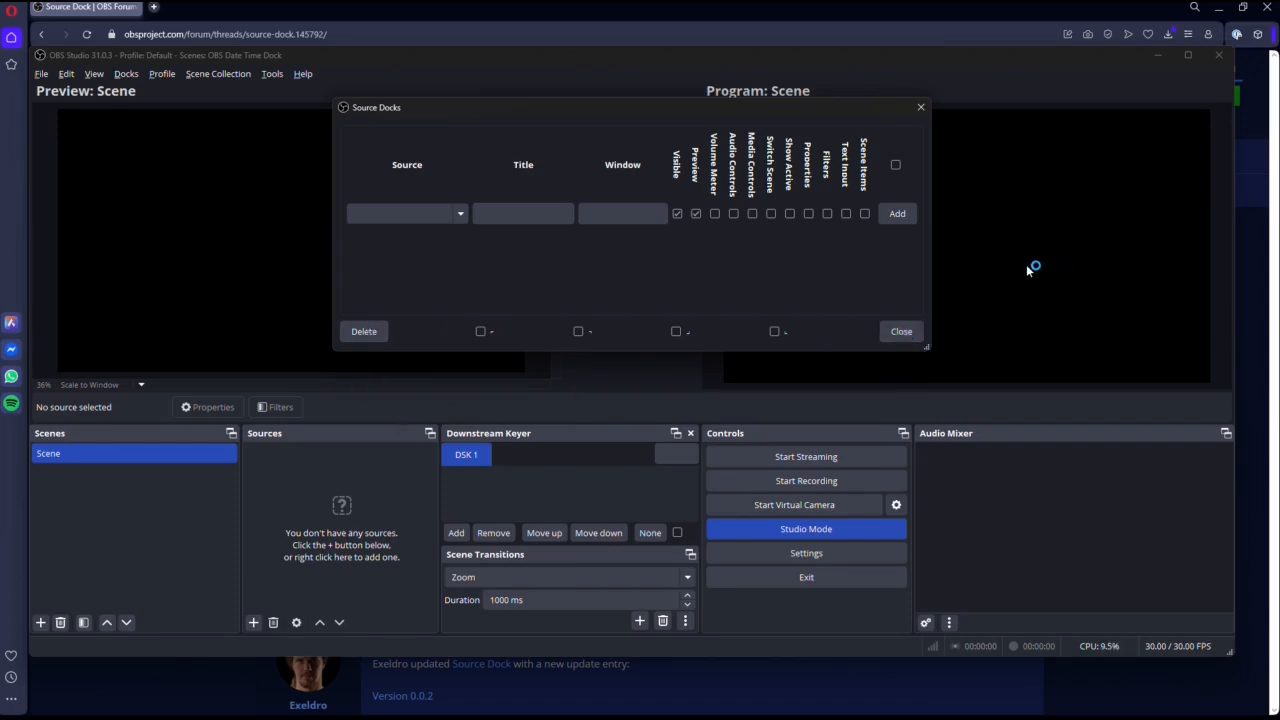
left_click(921, 107)
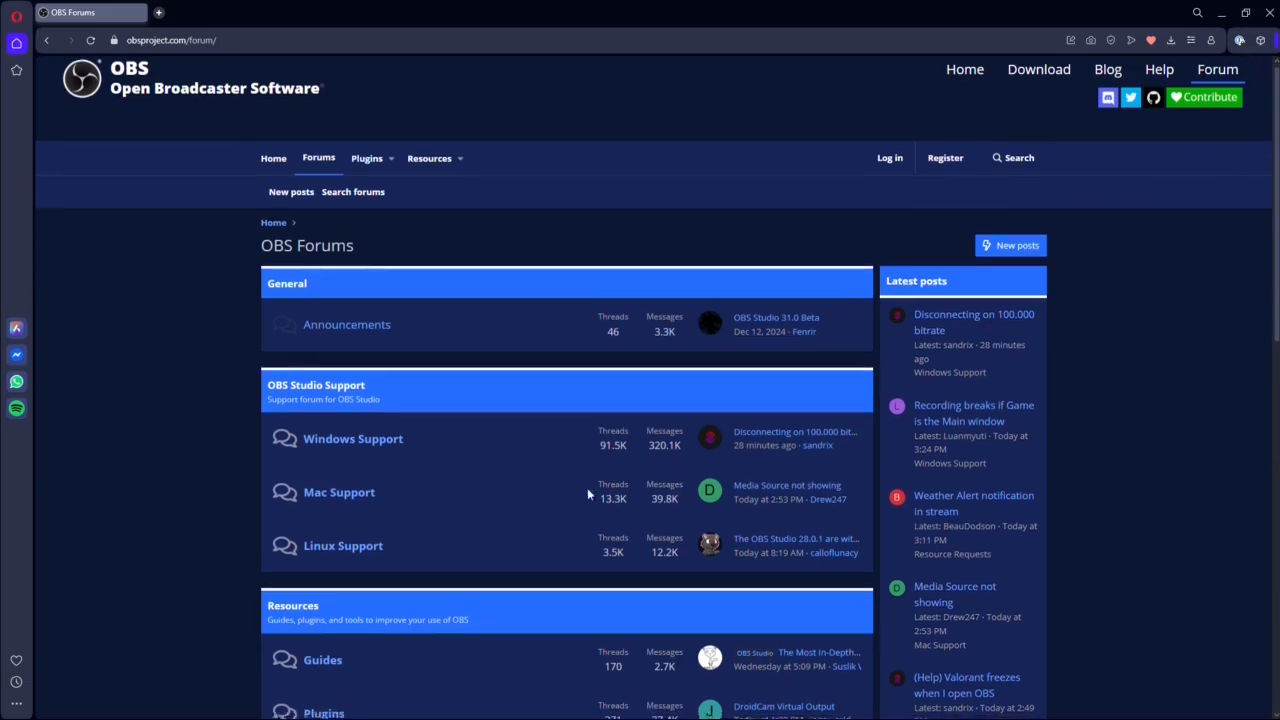
Filter the OBS forum's Scripts section by the OBS Lua prefix, sorted by title in ascending order.
scroll(587, 488, "down", 3)
left_click(322, 611)
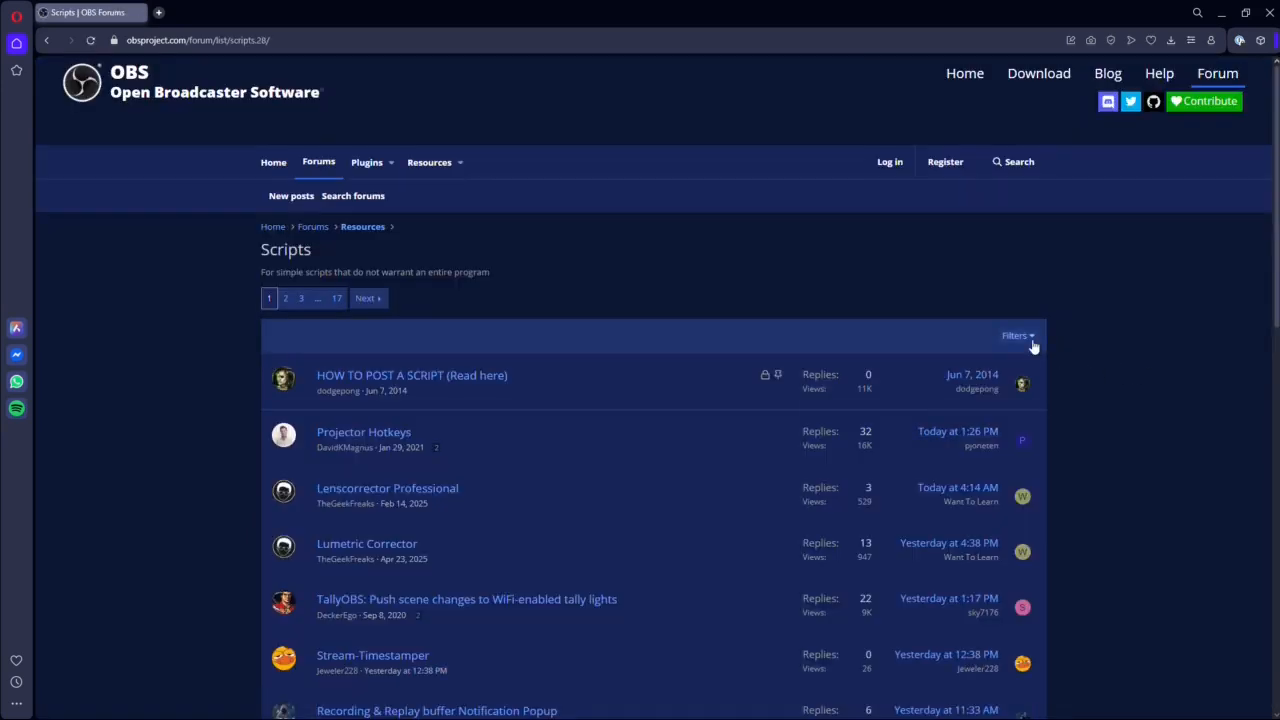
left_click(1033, 343)
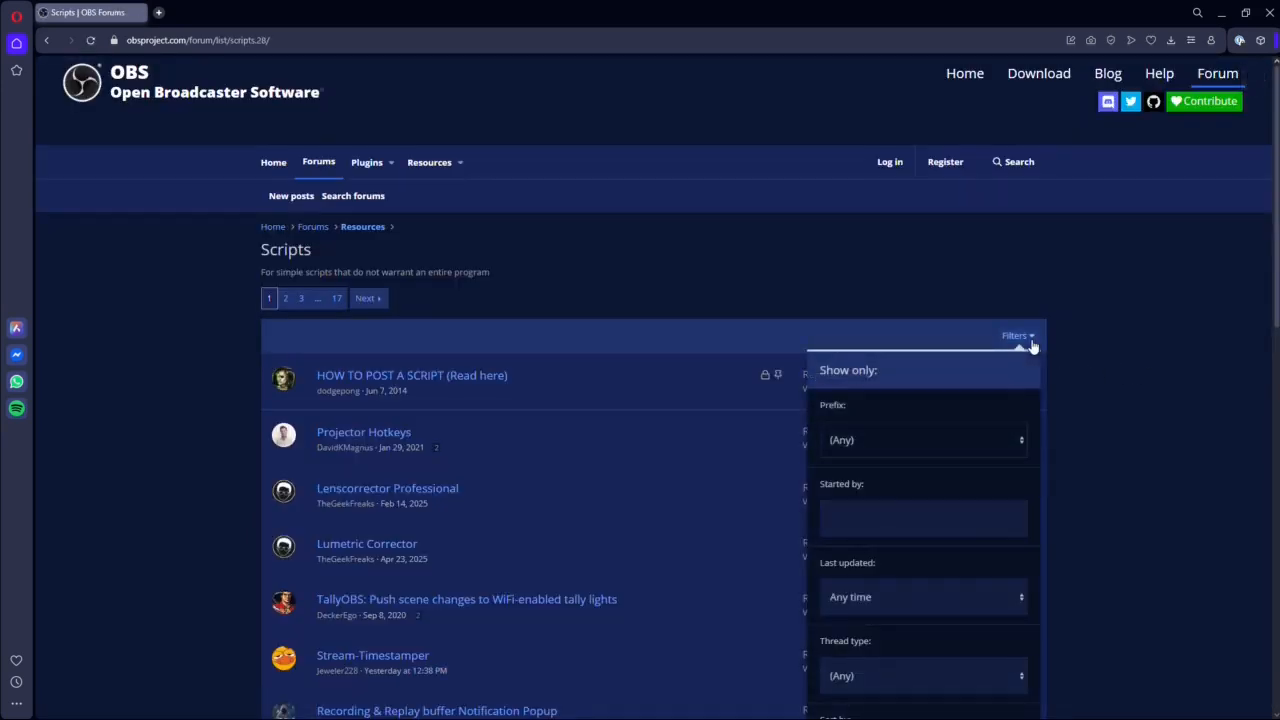
left_click(994, 440)
left_click(875, 578)
scroll(895, 525, "down", 3)
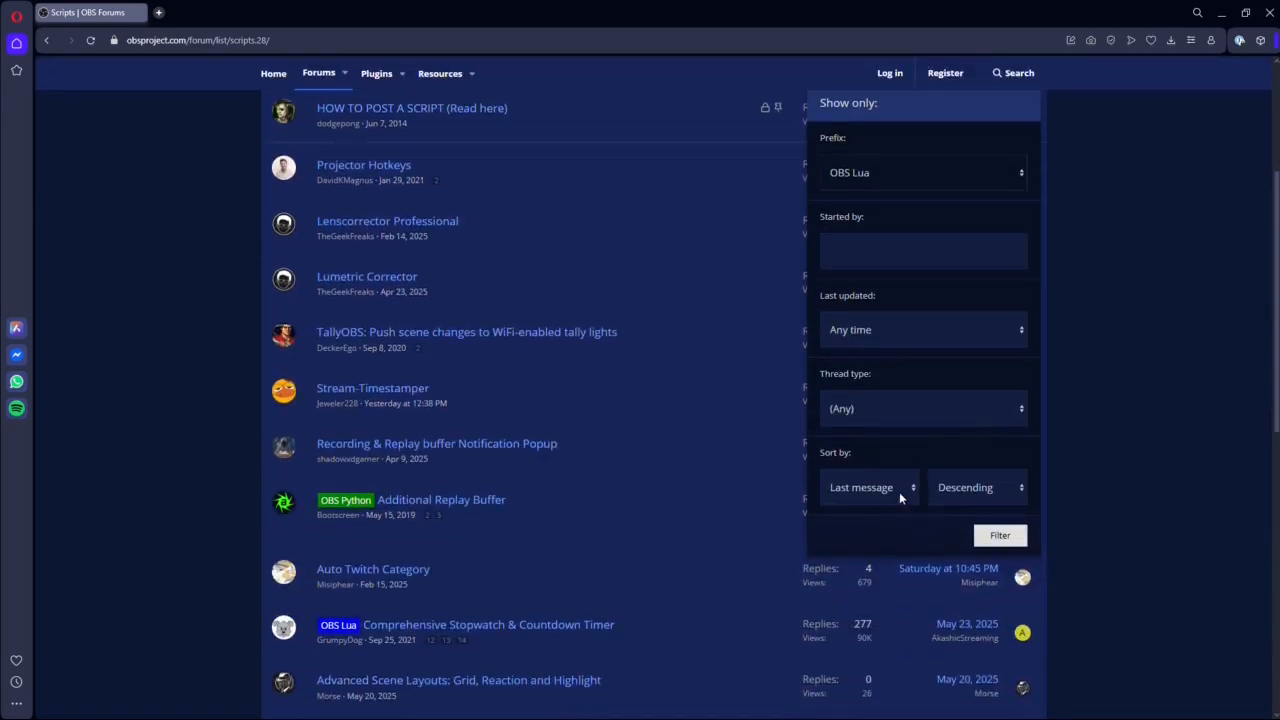
left_click(907, 489)
left_click(865, 551)
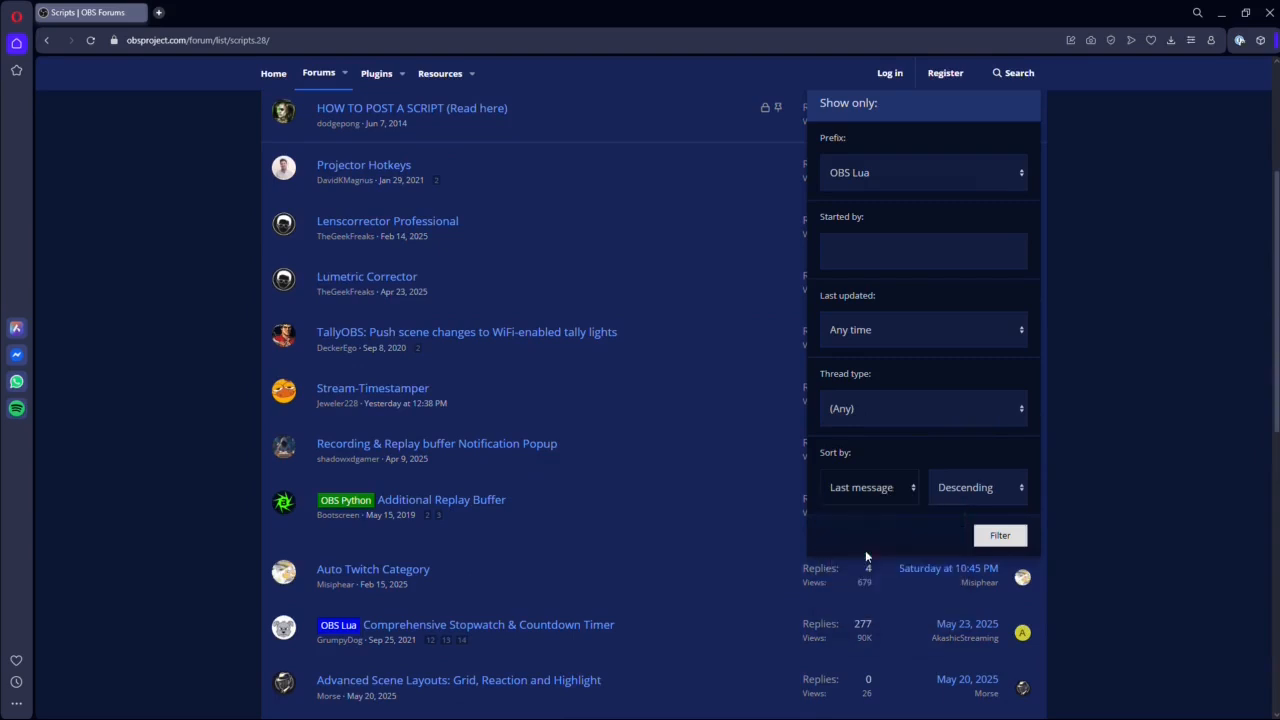
left_click(1016, 488)
left_click(972, 533)
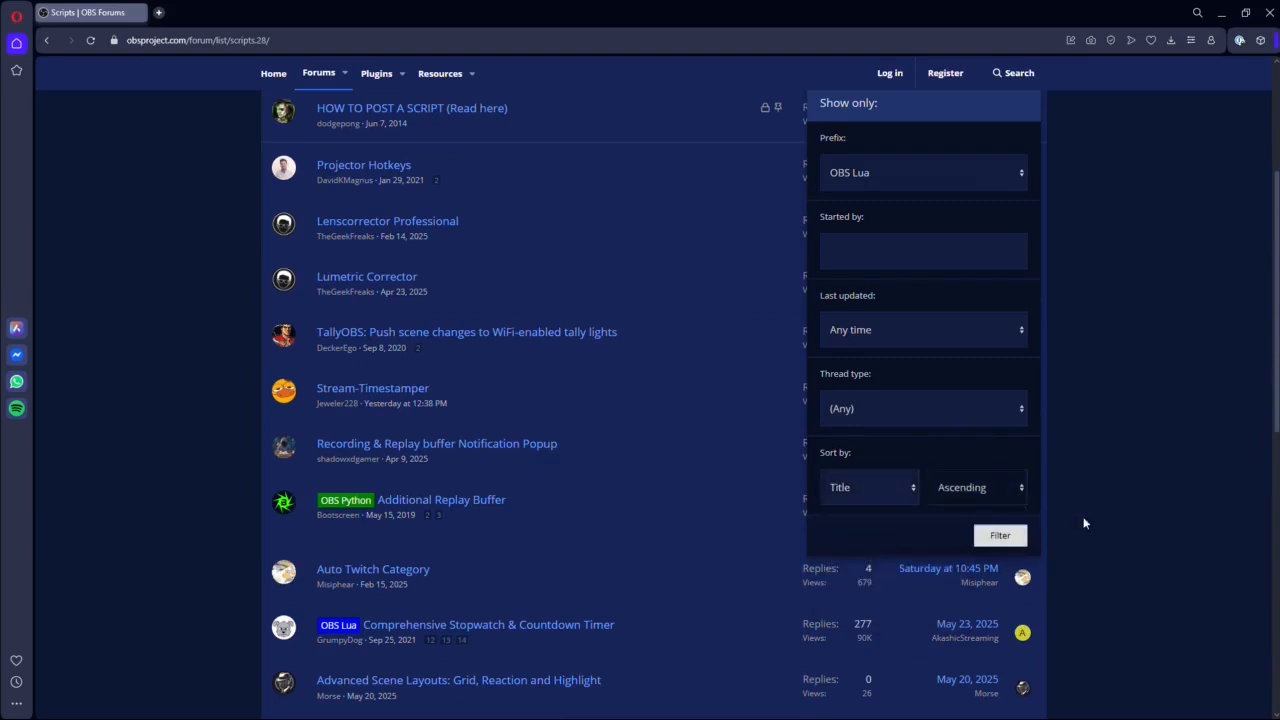
left_click(996, 536)
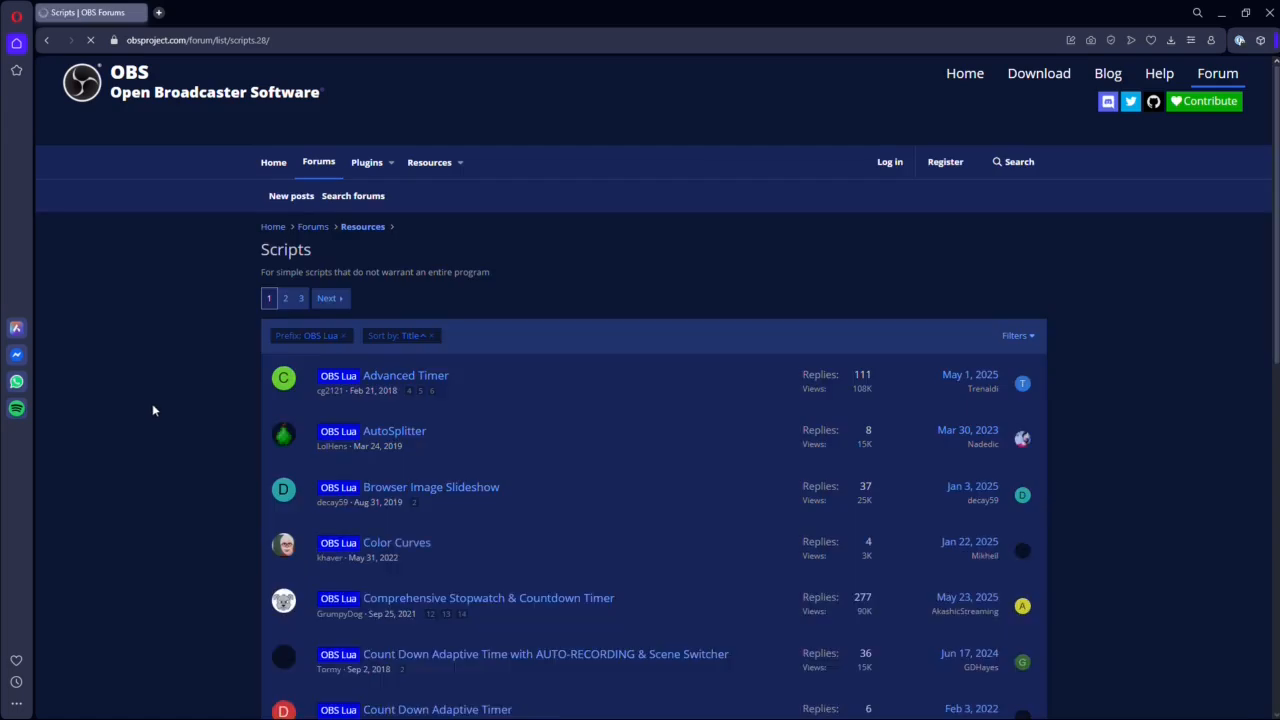
Find the Datetime digital clock script among the filtered results and open its thread.
scroll(592, 488, "down", 3)
scroll(594, 484, "down", 2)
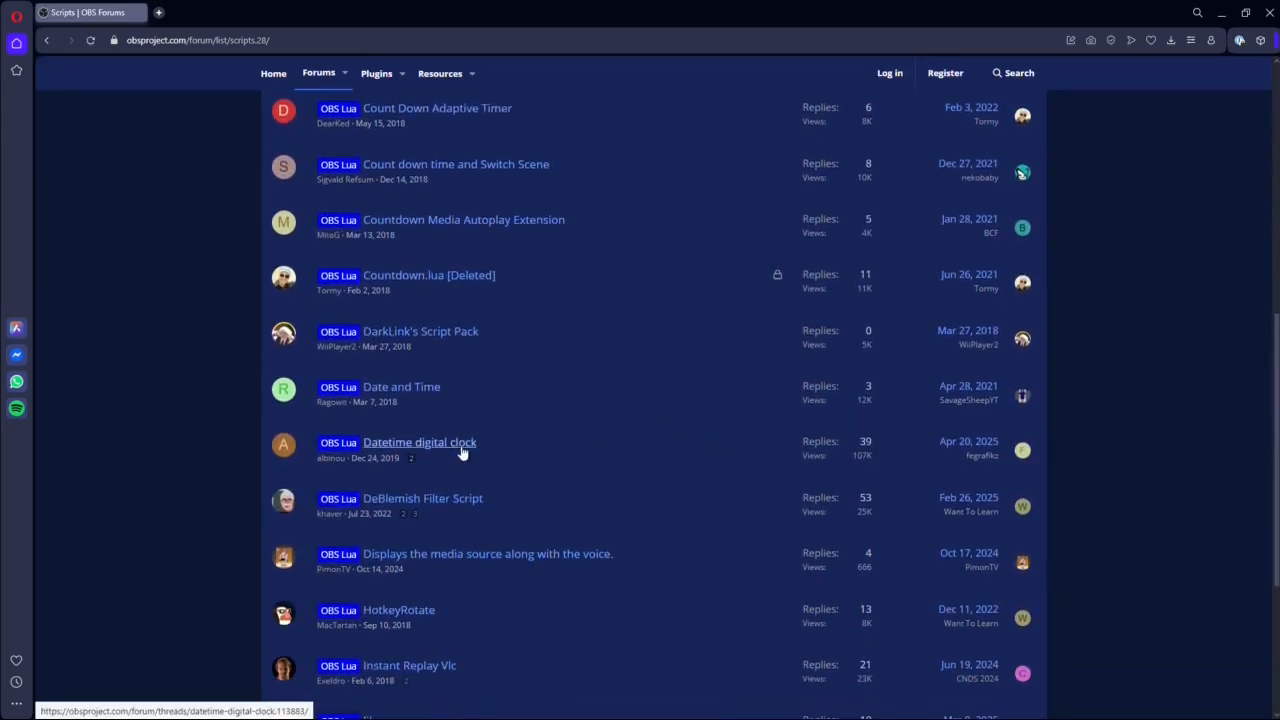
mouse_move(459, 450)
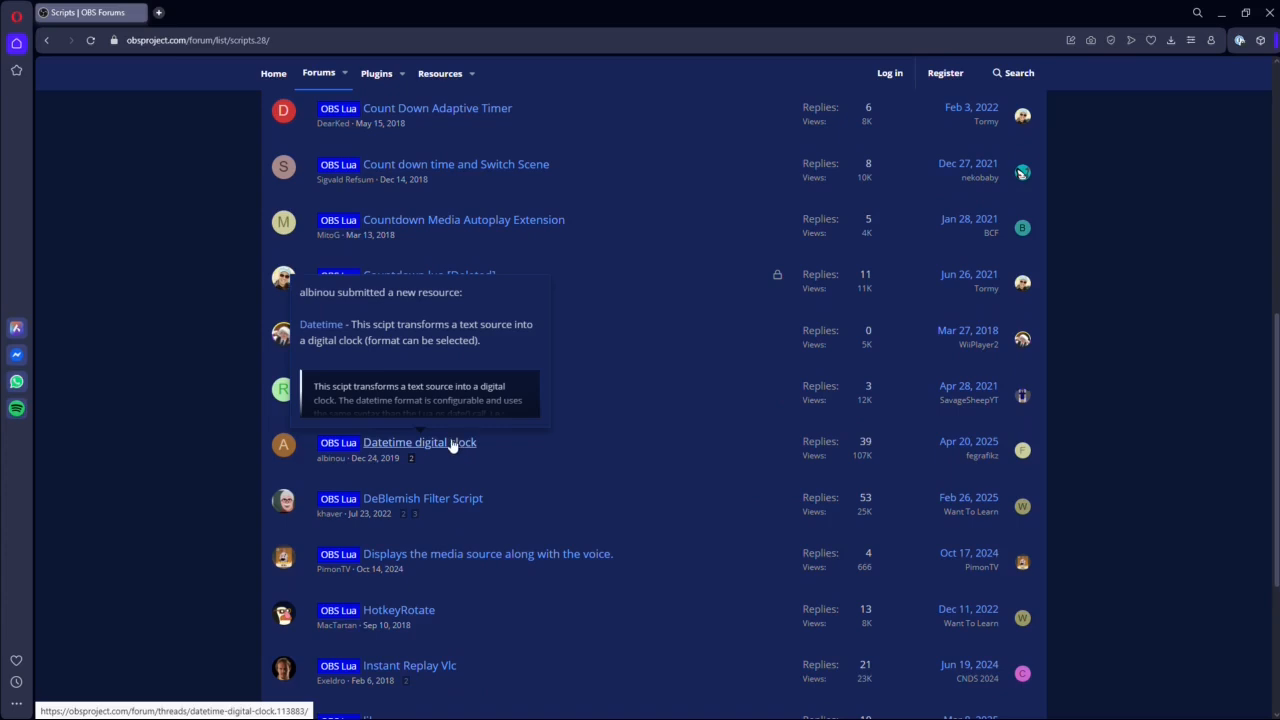
left_click(454, 444)
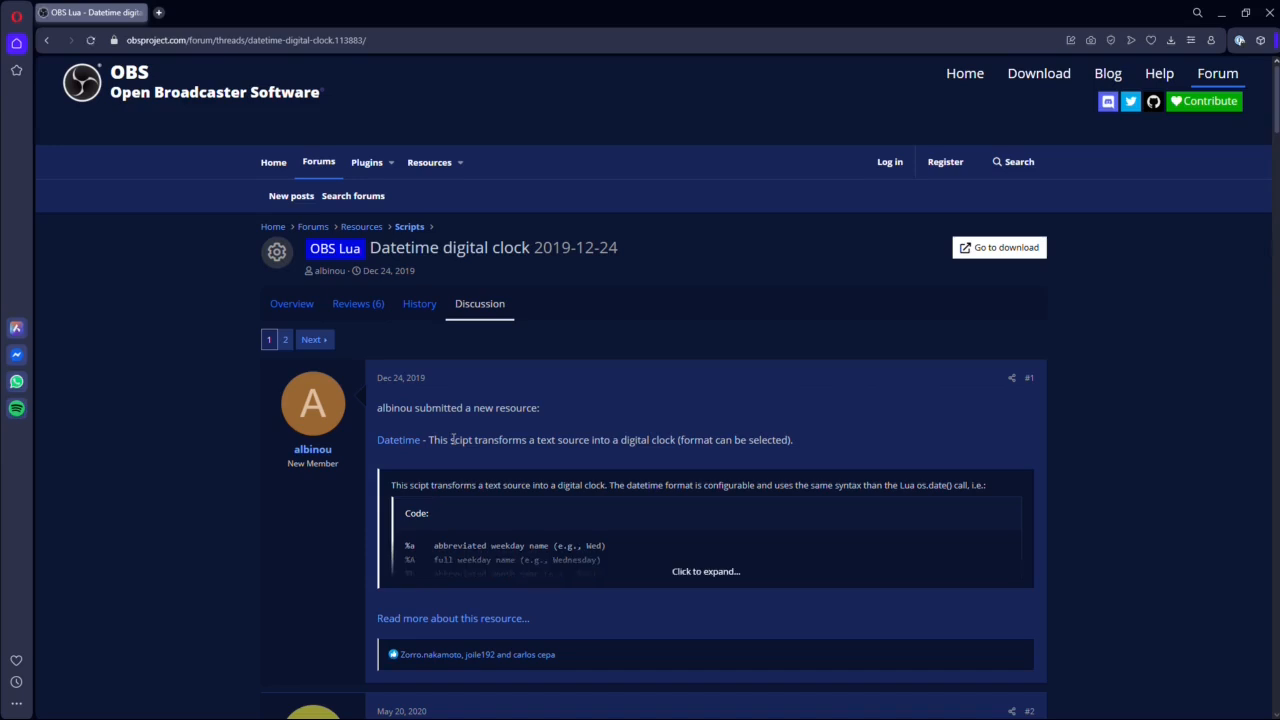
View the script's overview and the original datetime.lua source behind its download link, closing the source page.
left_click(287, 305)
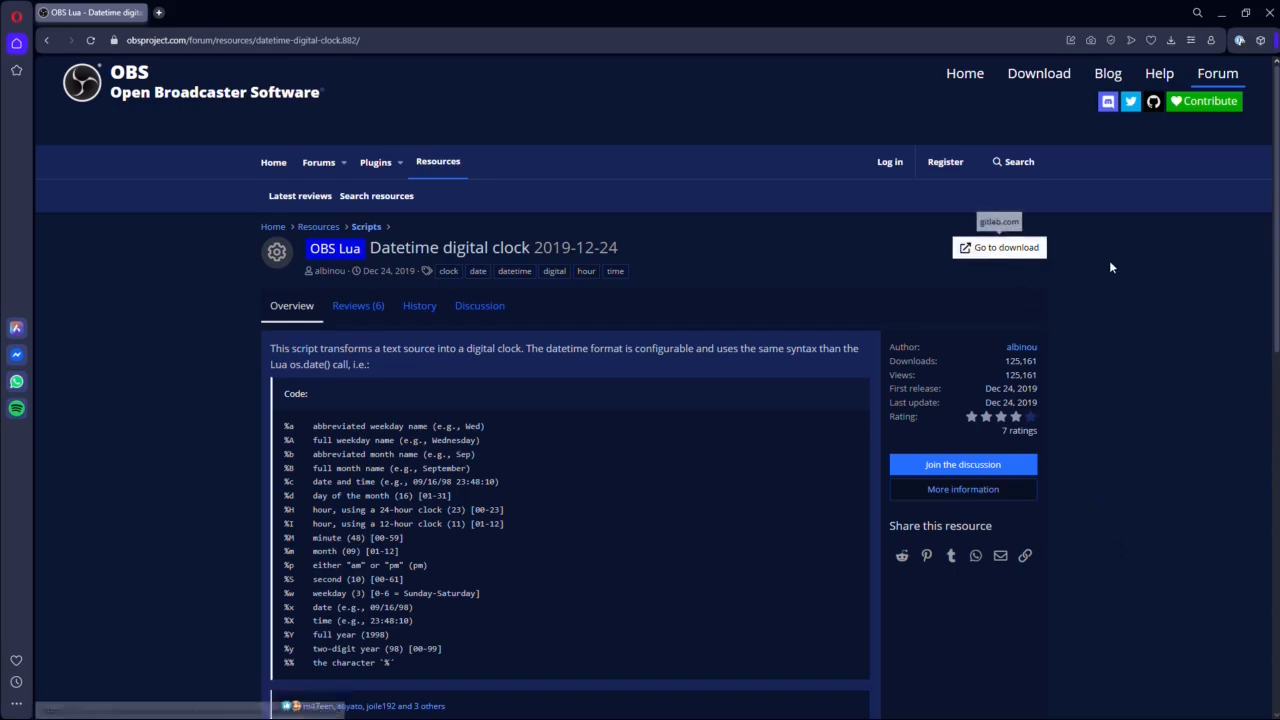
left_click(1000, 249)
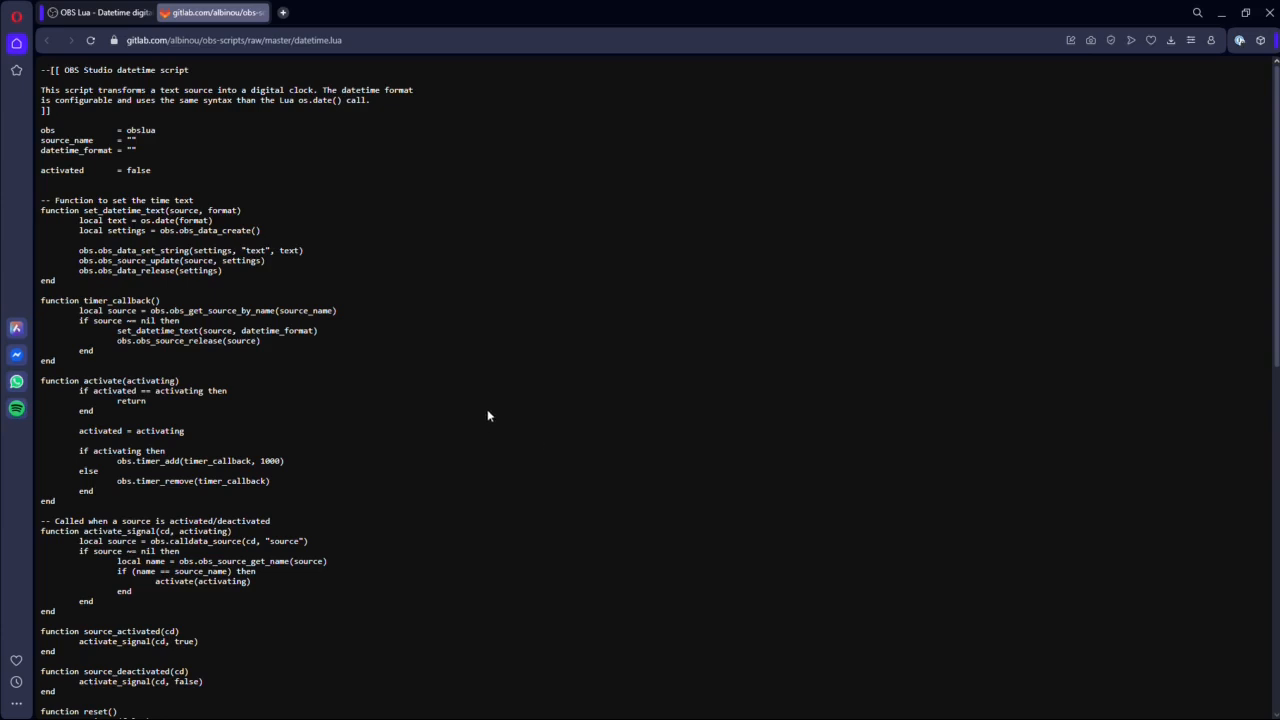
left_click(261, 12)
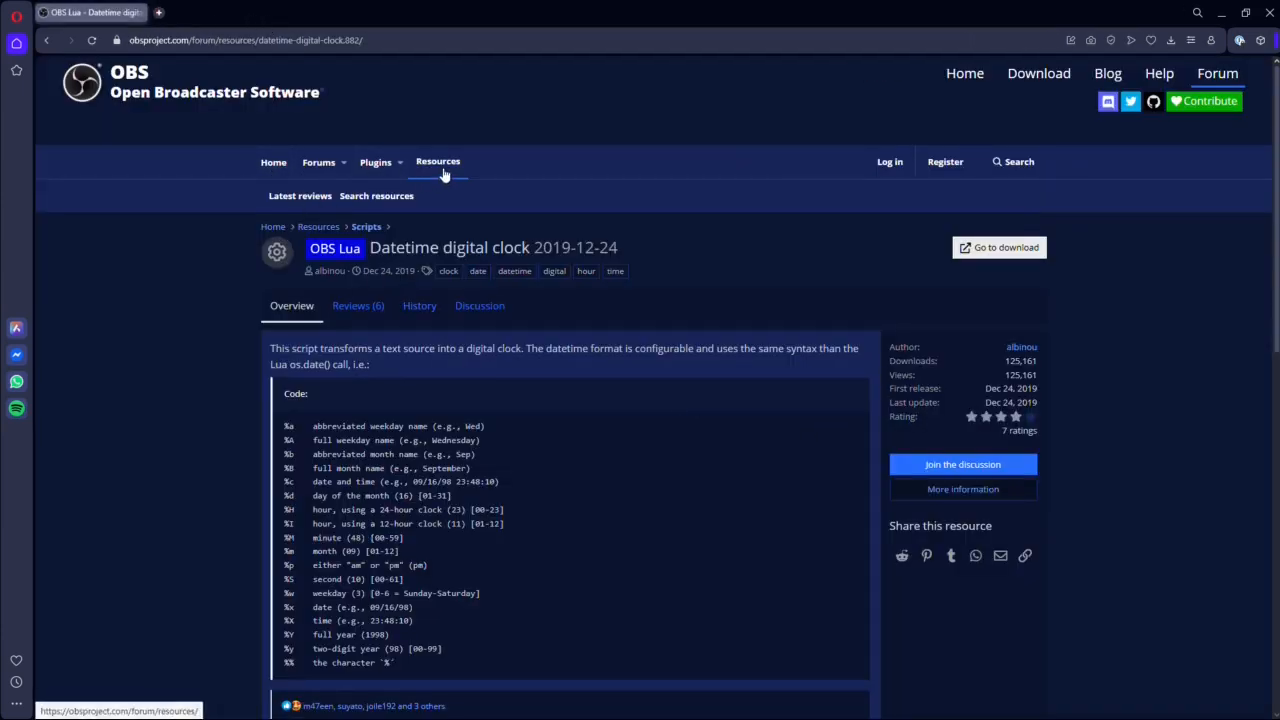
Go to page 2 of the script's discussion and find post #23 with the revised Lua datetime script.
left_click(486, 312)
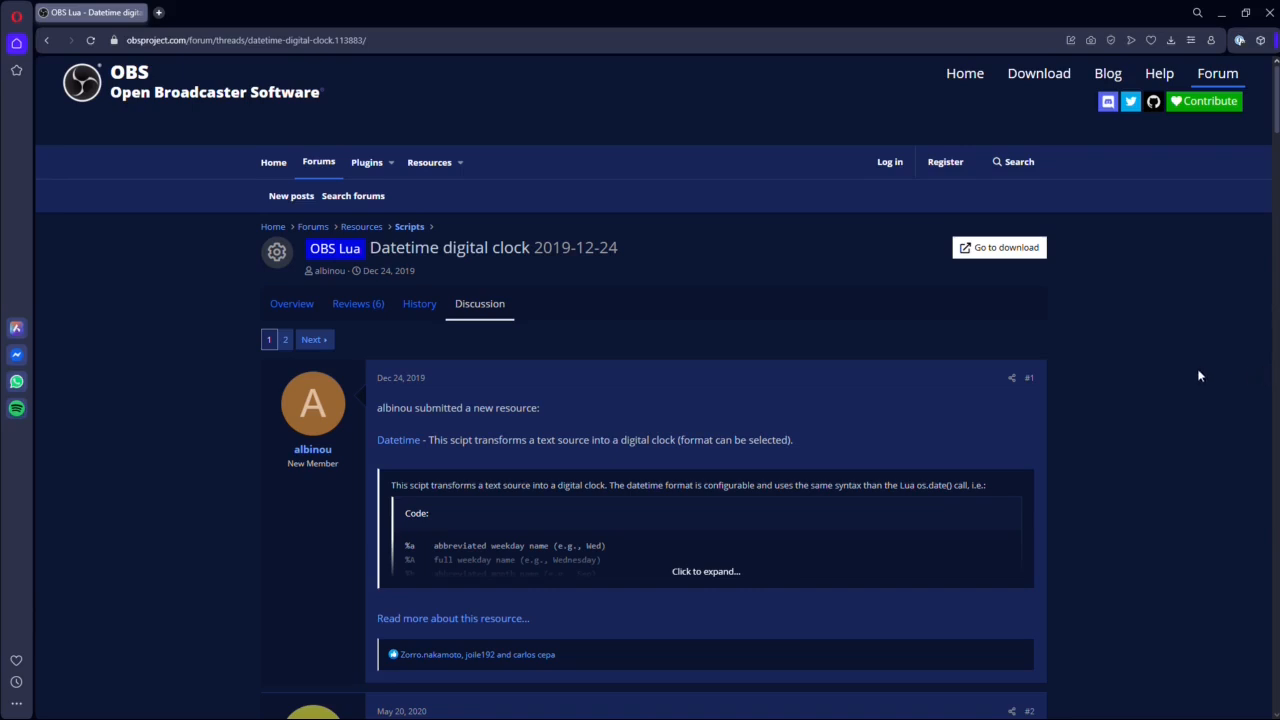
scroll(658, 450, "down", 4)
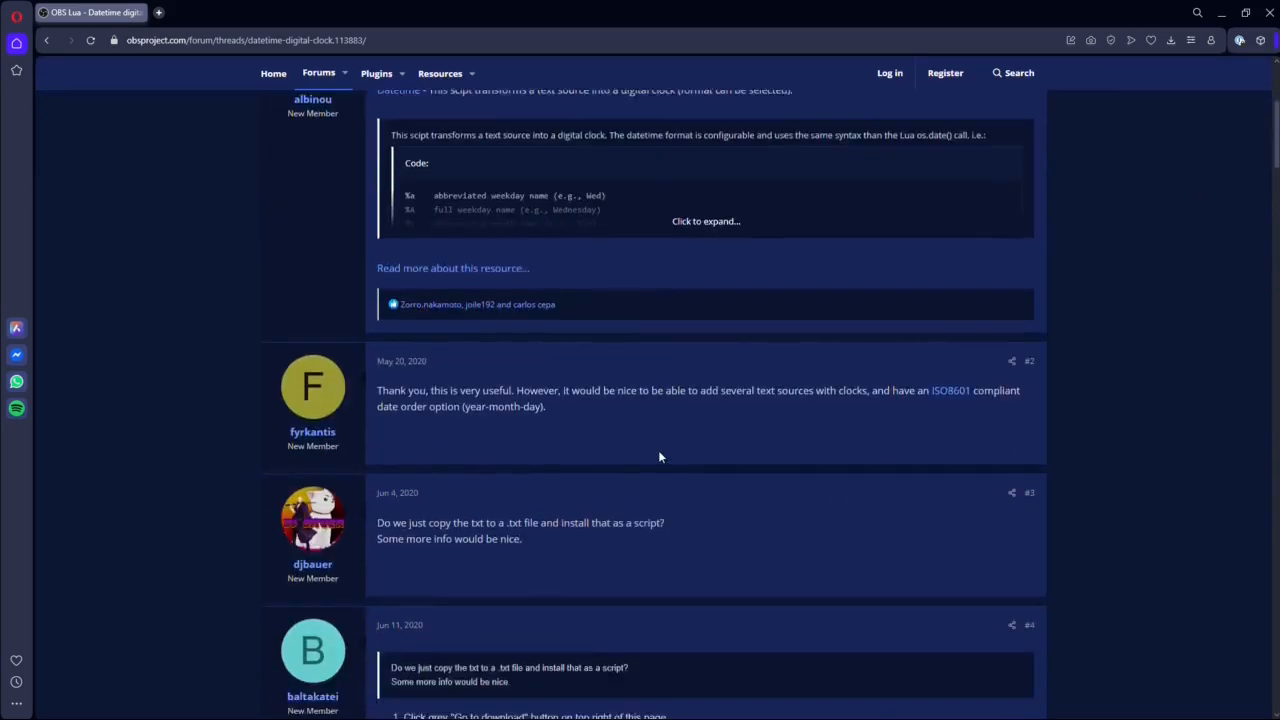
scroll(658, 457, "up", 5)
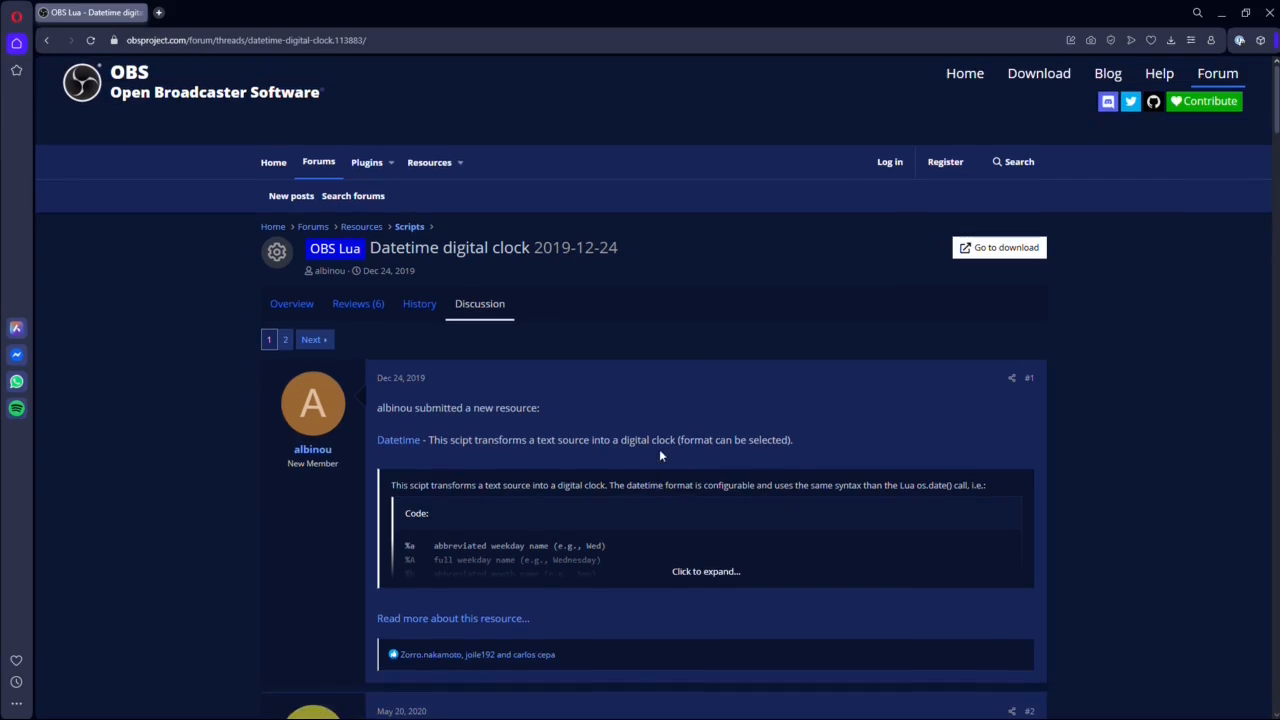
left_click(286, 341)
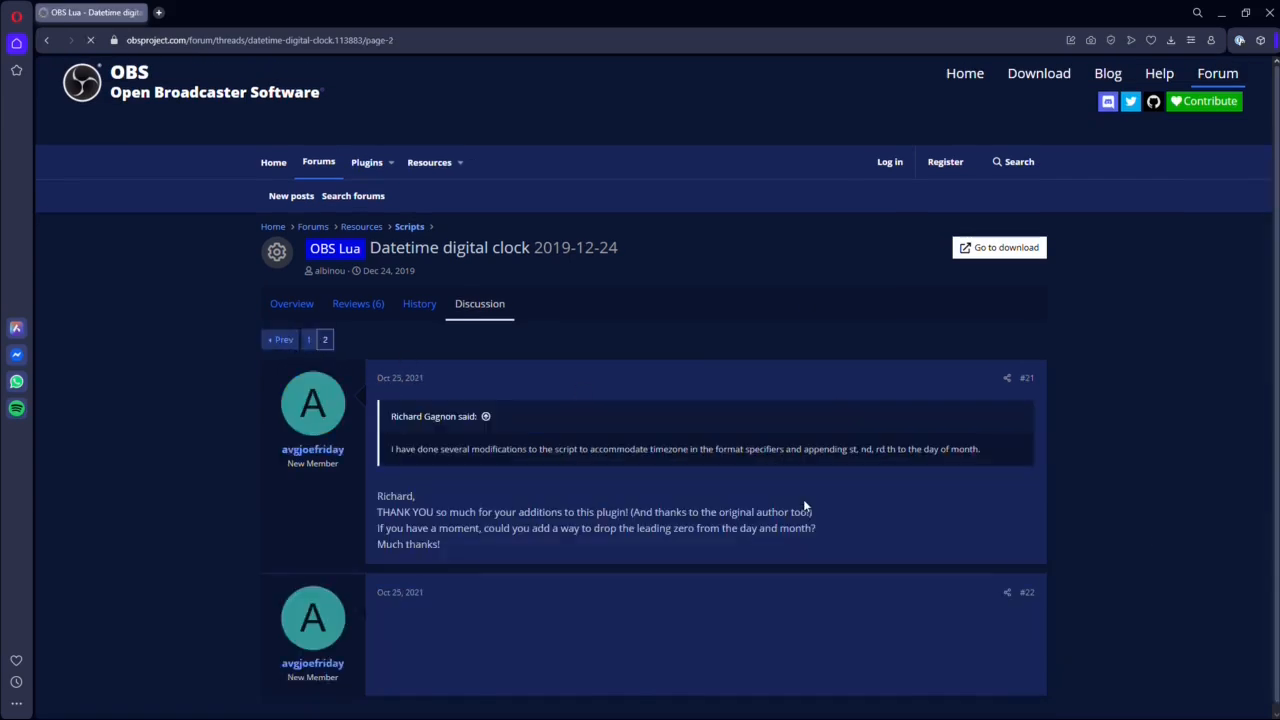
scroll(743, 505, "down", 5)
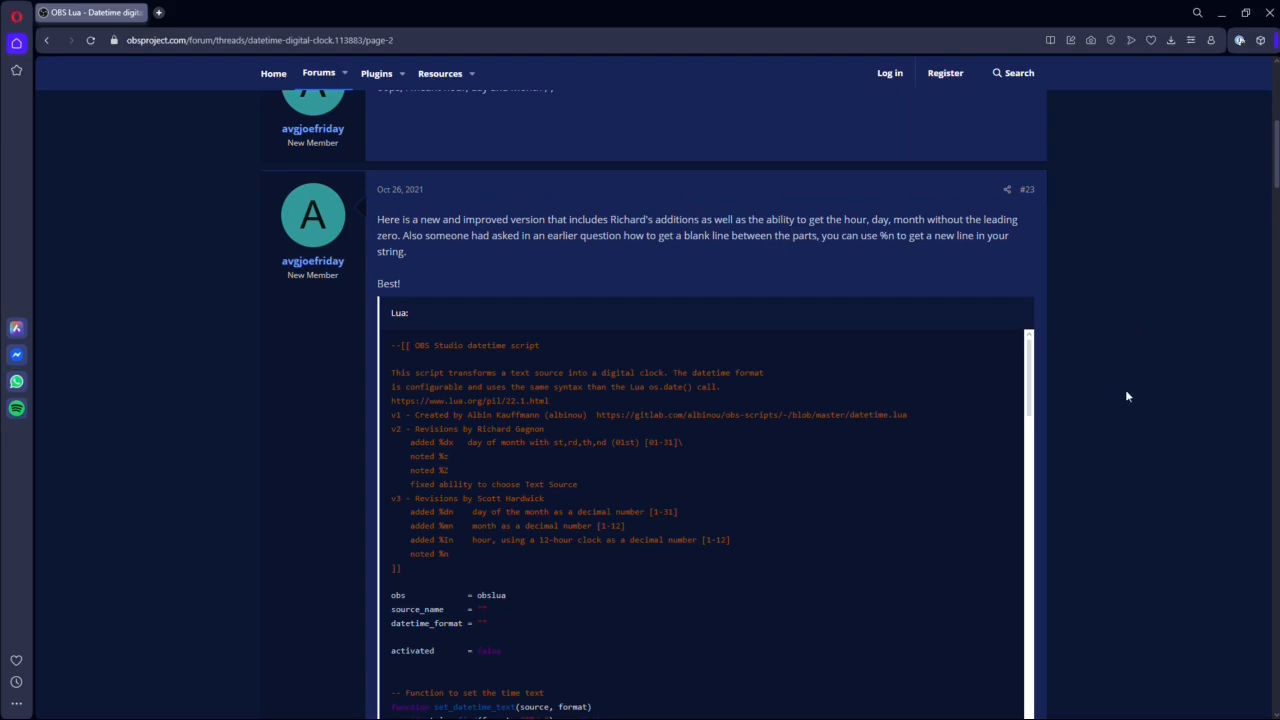
Copy the entire revised Lua datetime script from the code block in post #23.
scroll(1145, 394, "down", 1)
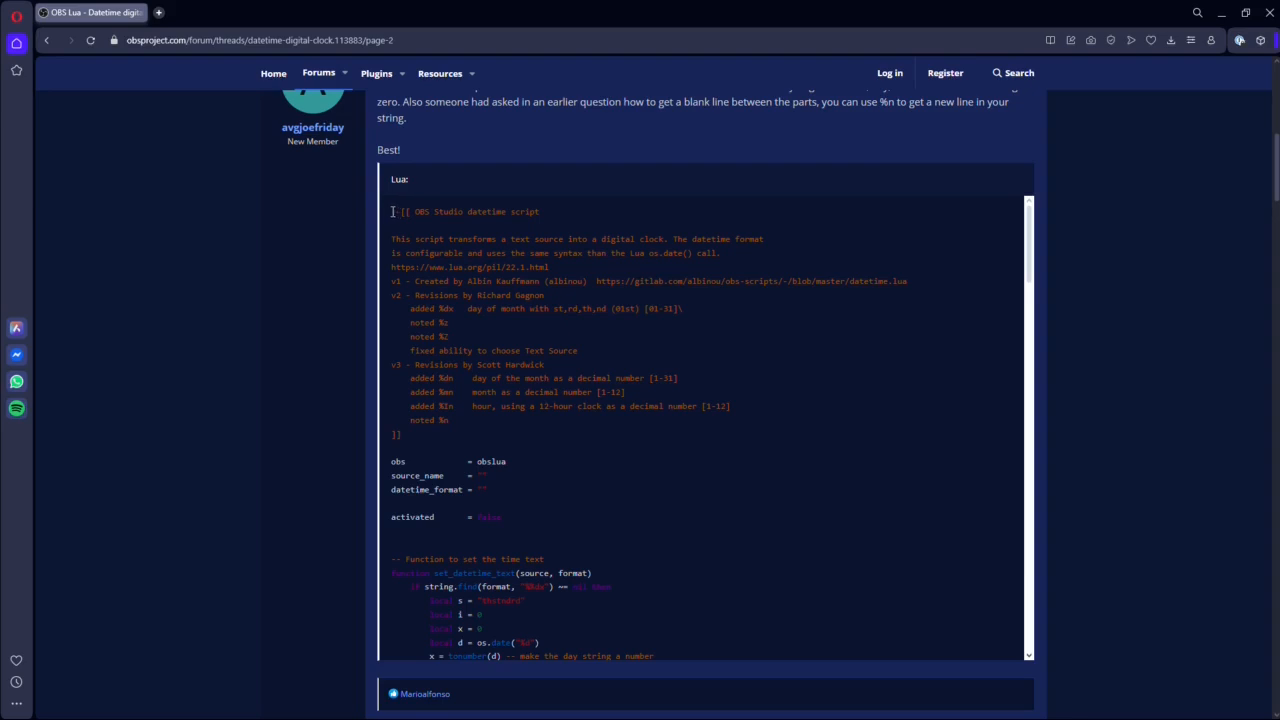
left_click_drag(393, 211, 700, 638)
scroll(630, 340, "up", 1)
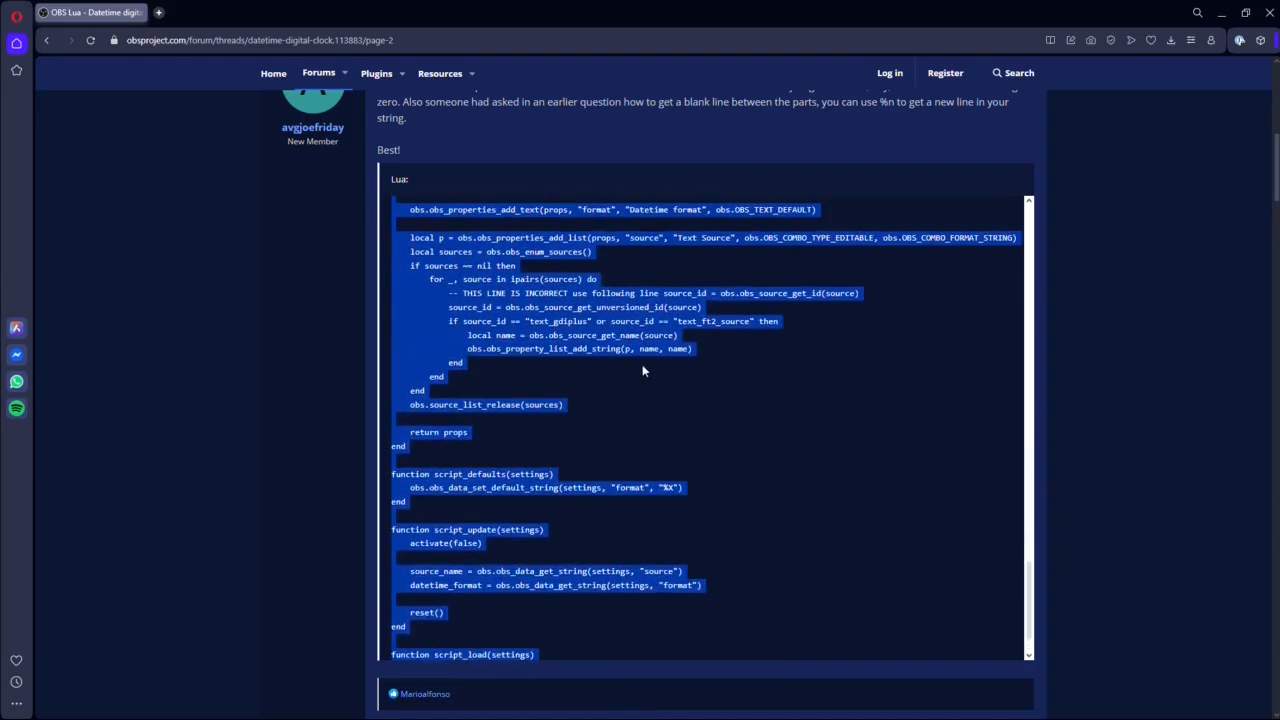
scroll(713, 520, "down", 3)
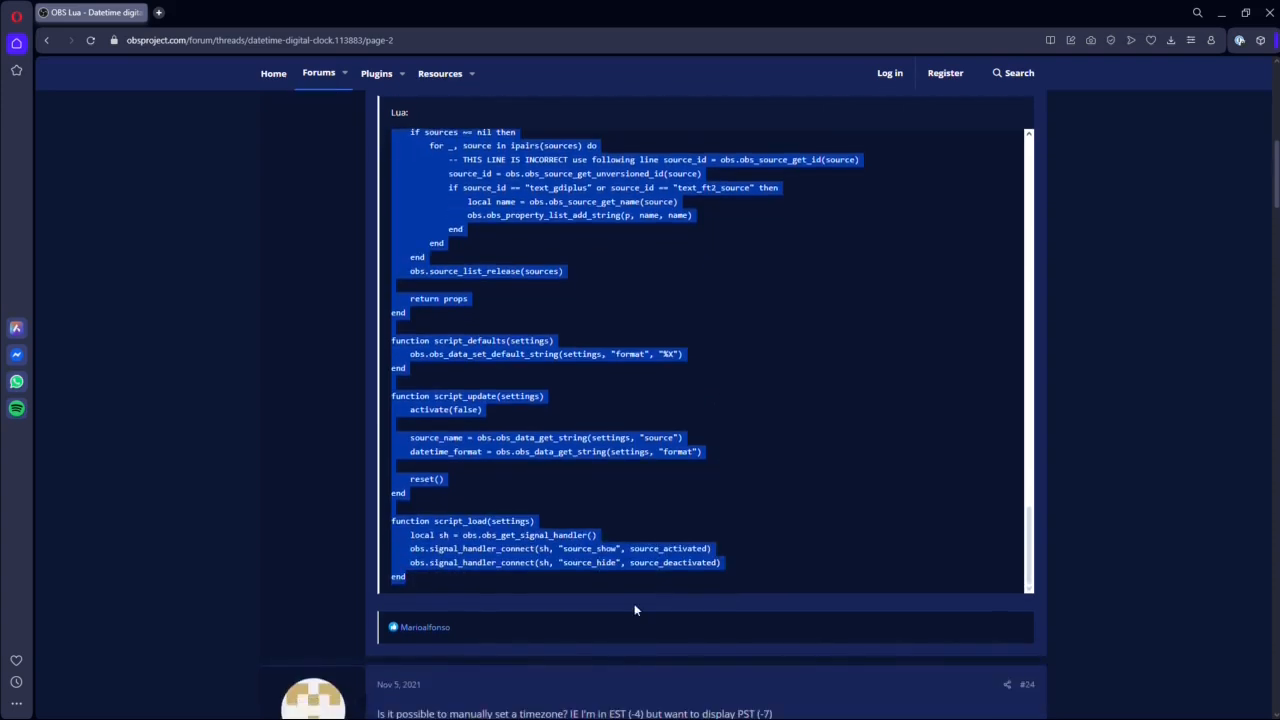
right_click(562, 194)
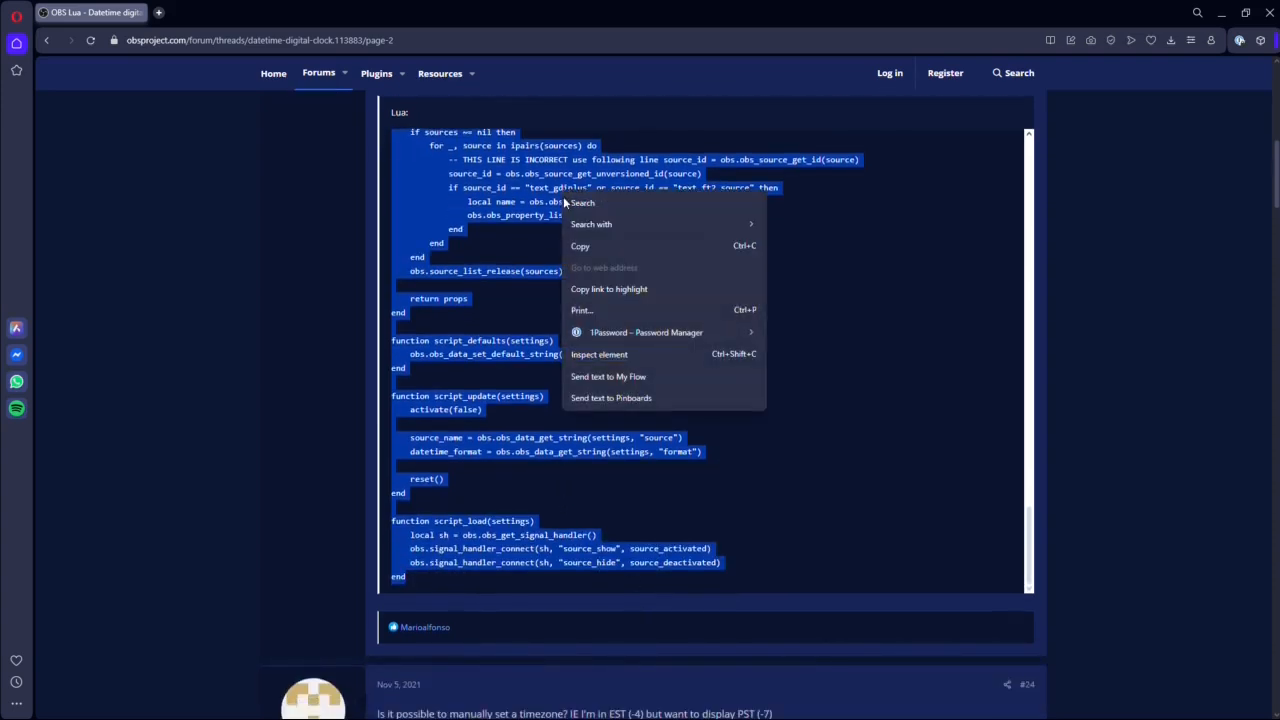
left_click(645, 247)
Switch to Notepad++, paste the copied Lua script into the blank document and start the Save As command.
key("alt+Tab")
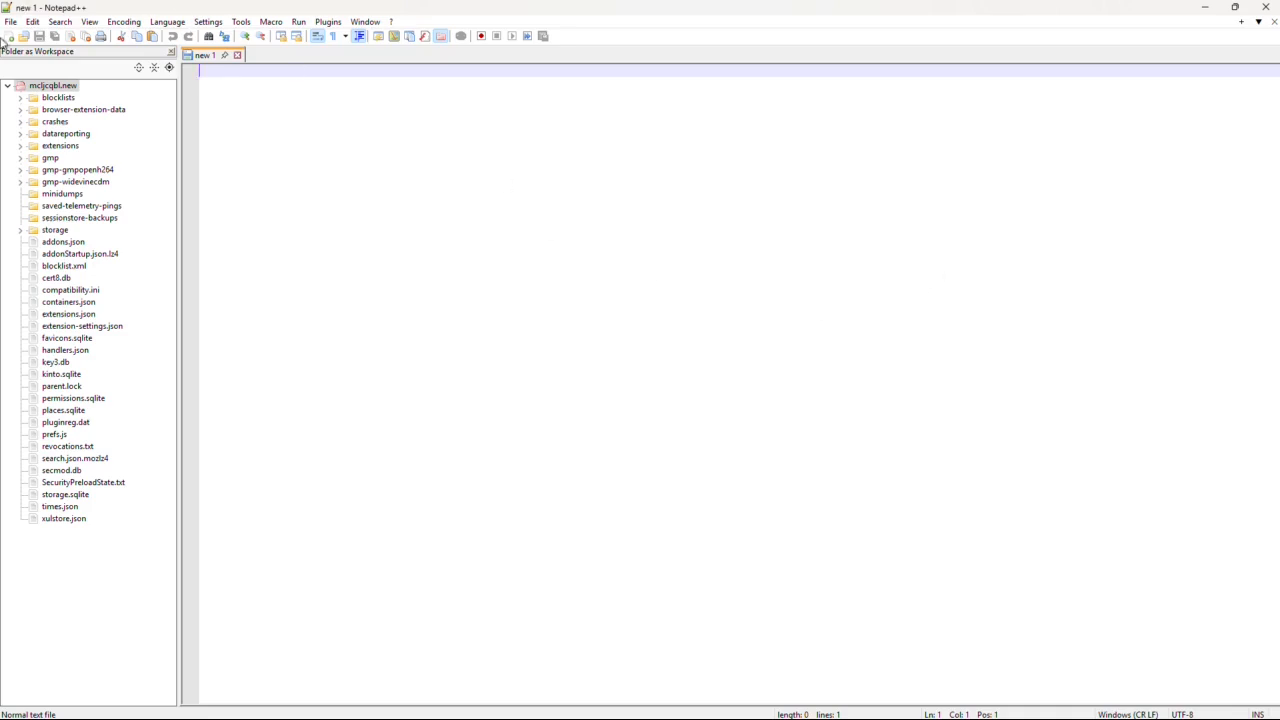
left_click(33, 22)
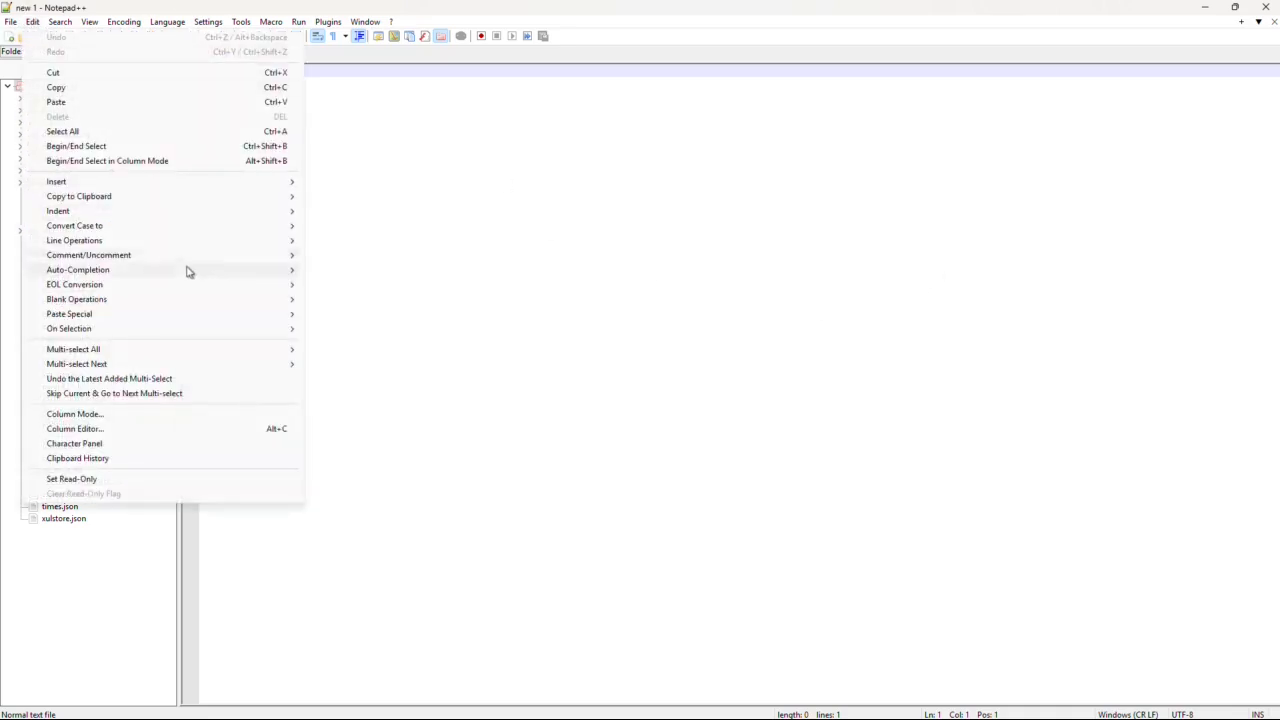
left_click(94, 102)
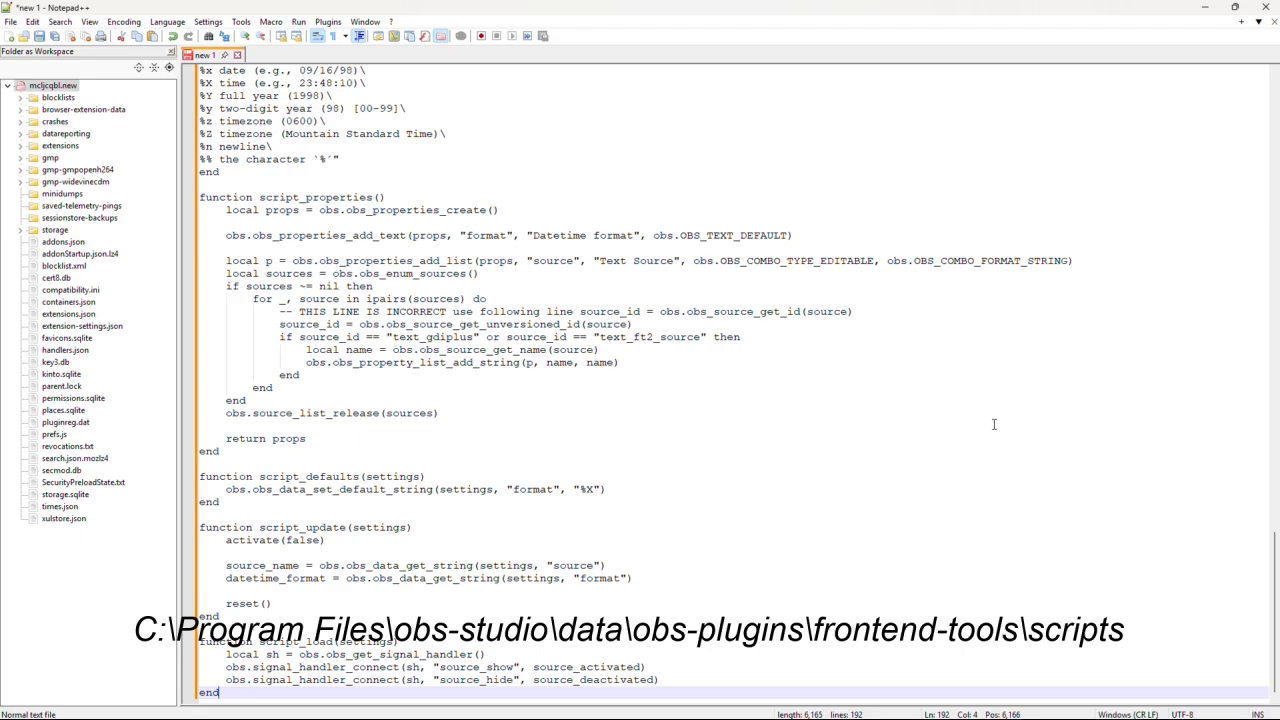
left_click(11, 22)
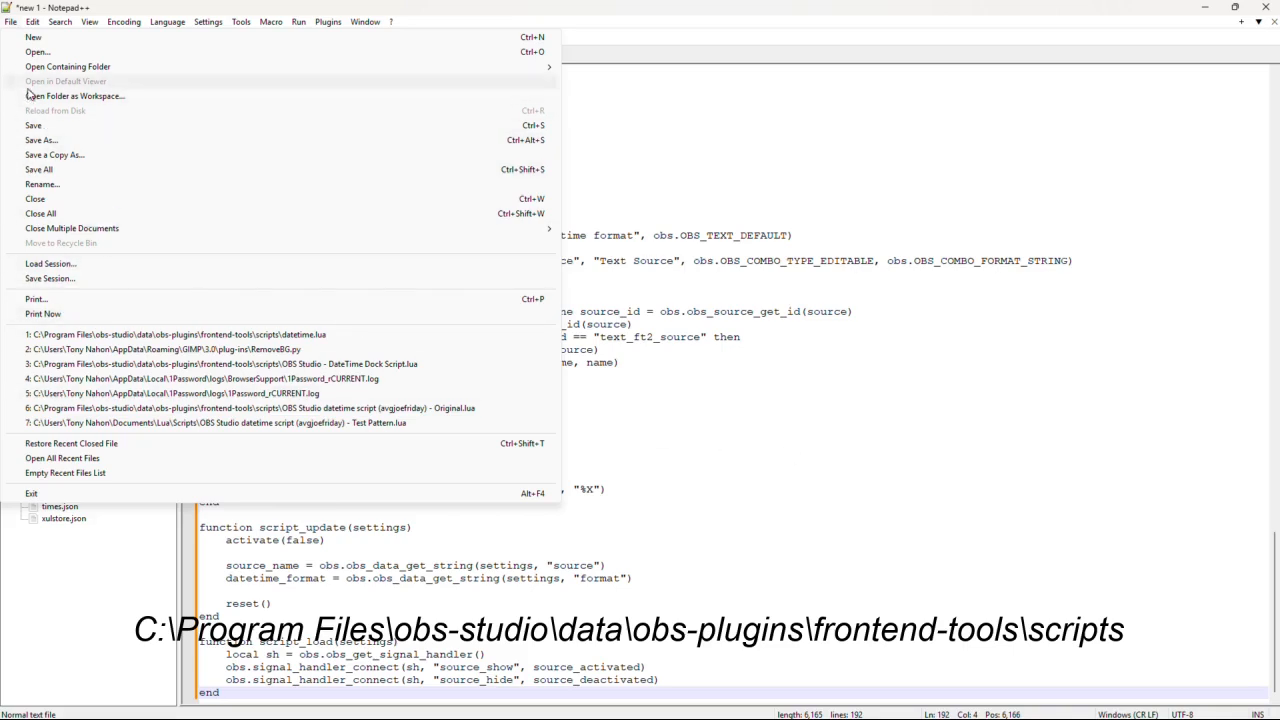
left_click(38, 142)
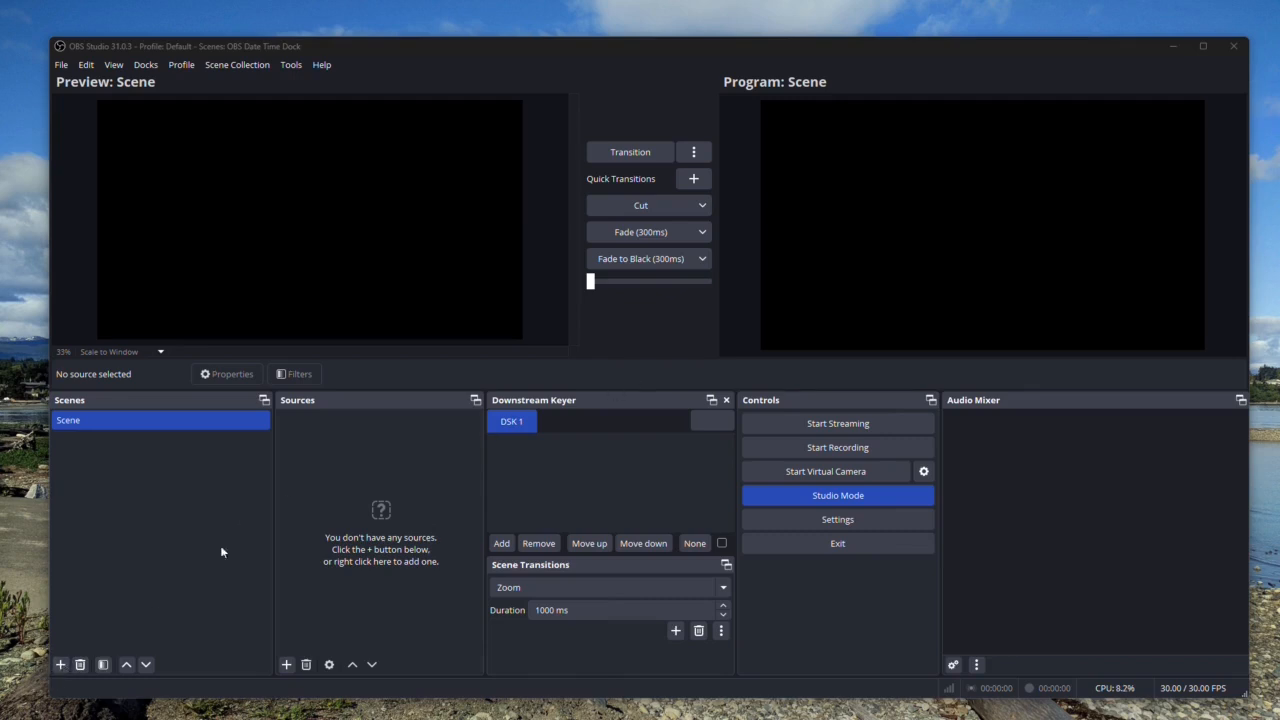
Add a new scene named "Date Time Scene" in OBS Studio.
left_click(60, 664)
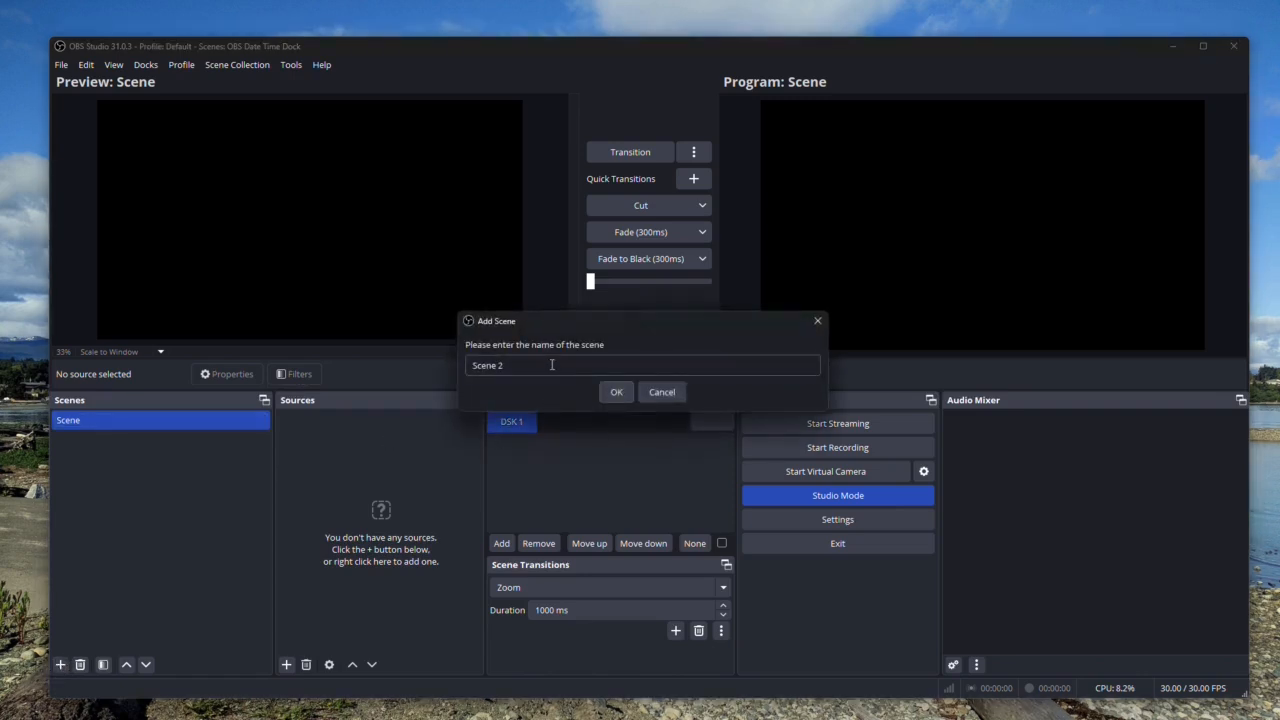
left_click_drag(508, 362, 467, 356)
type("D")
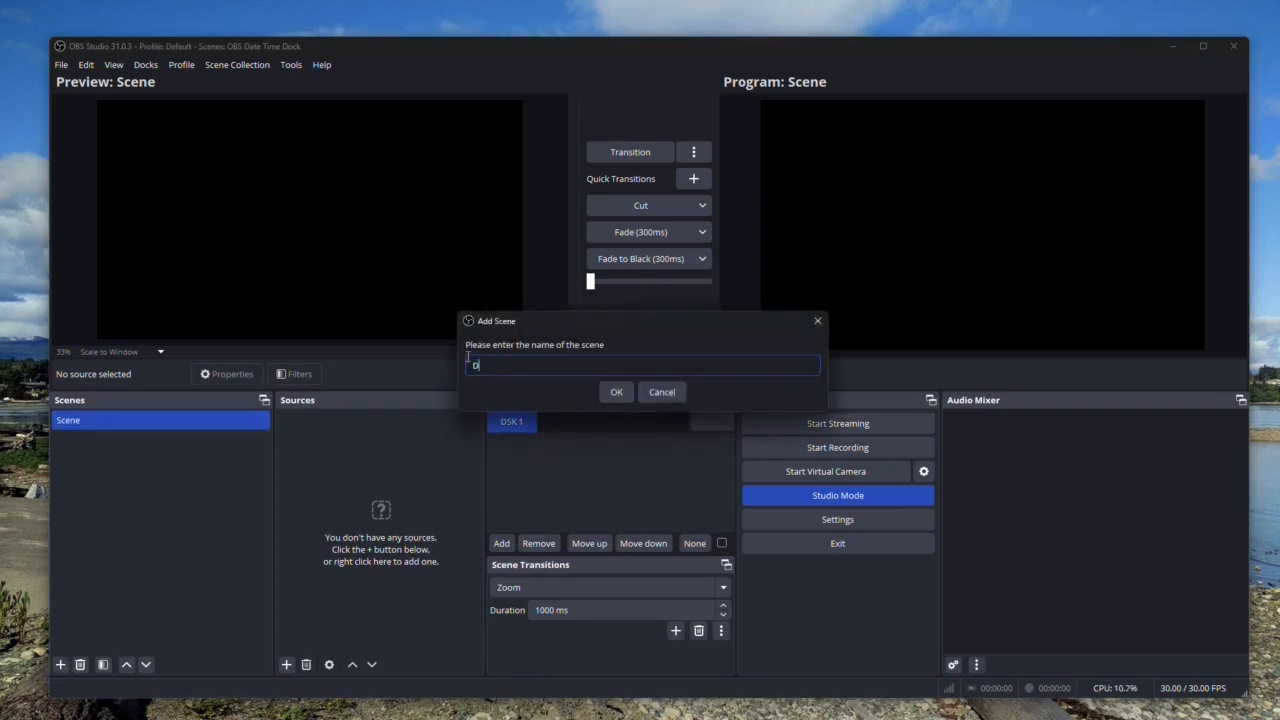
type("ate Time Scene")
left_click(614, 393)
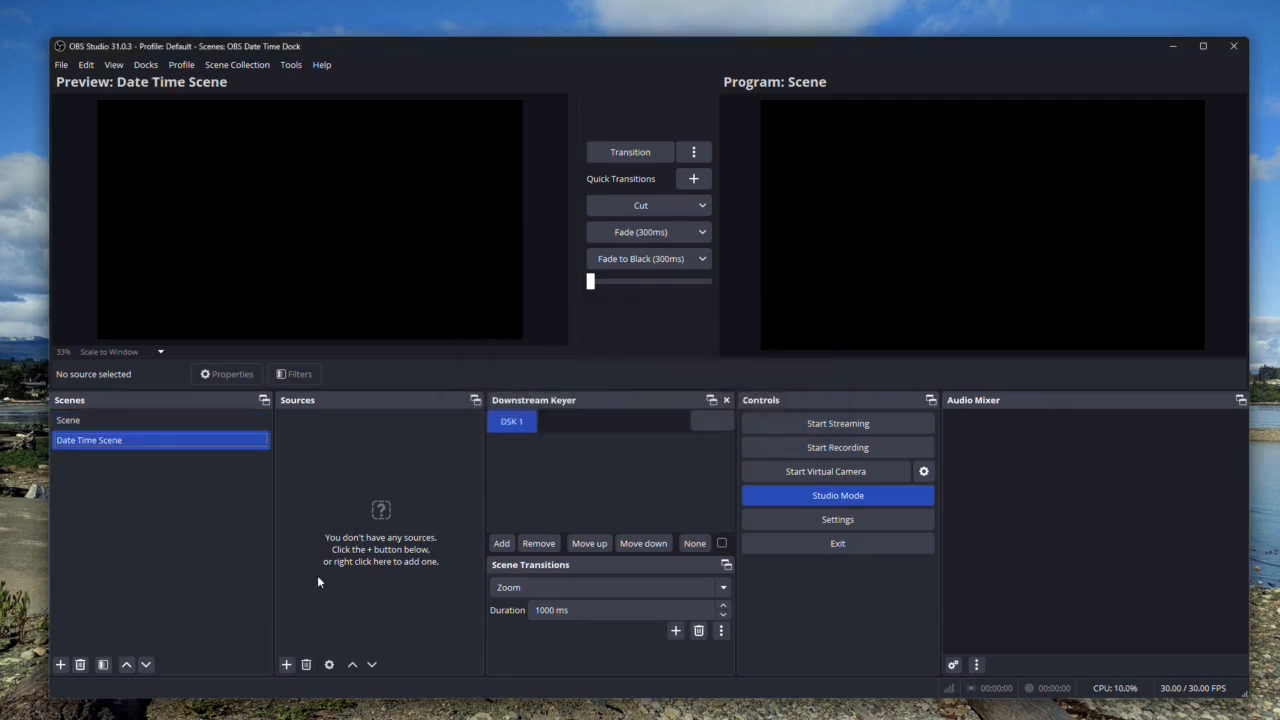
Add a new Text (GDI+) source named "Date Time Source" to the Date Time Scene.
left_click(286, 665)
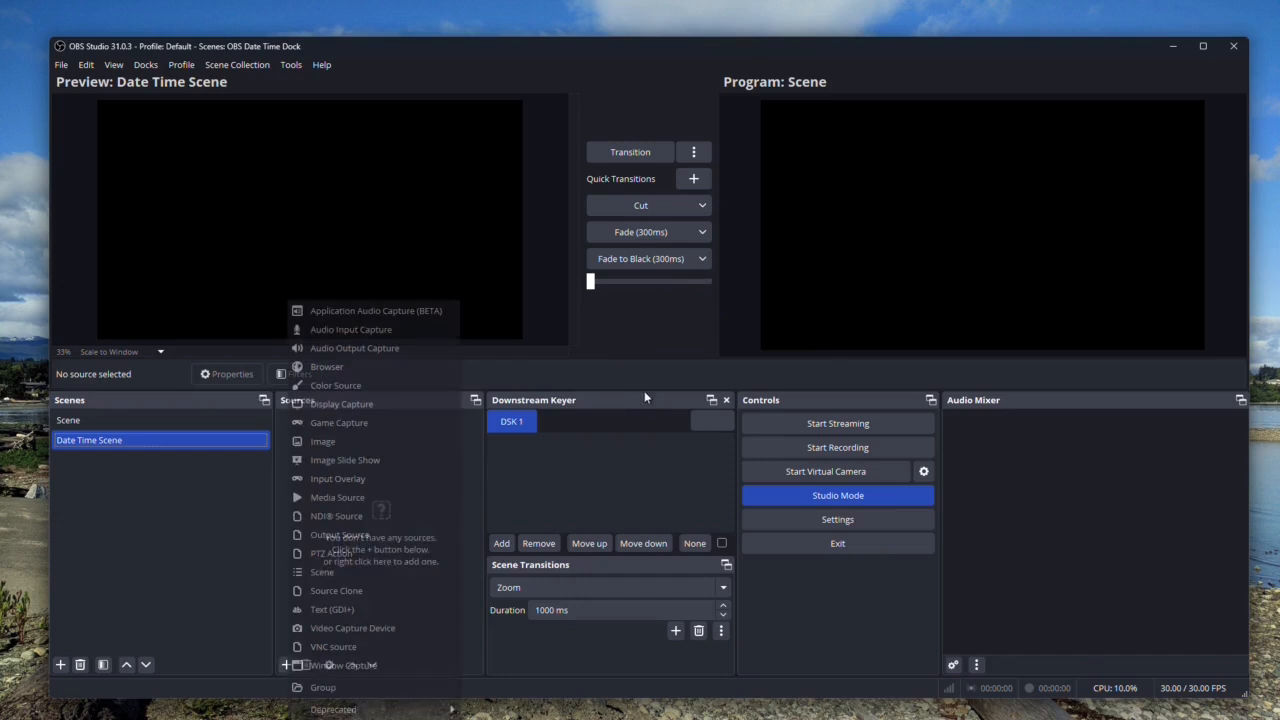
left_click(357, 612)
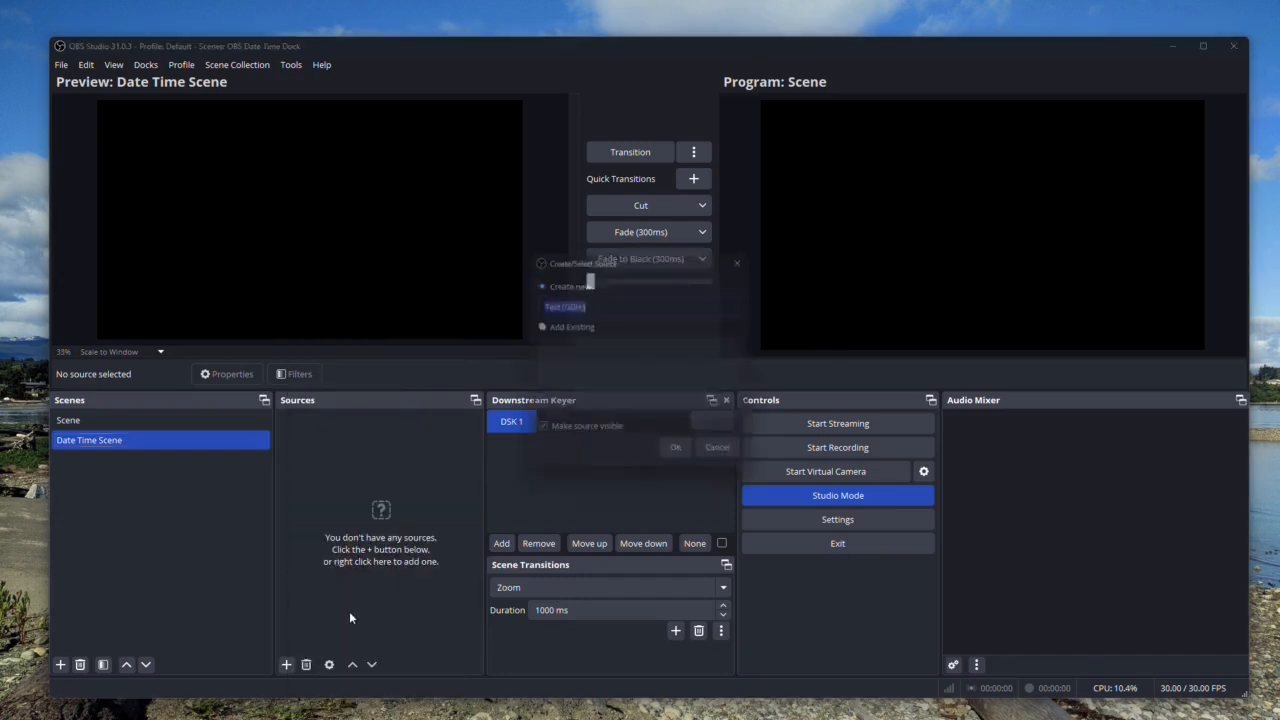
type("Date")
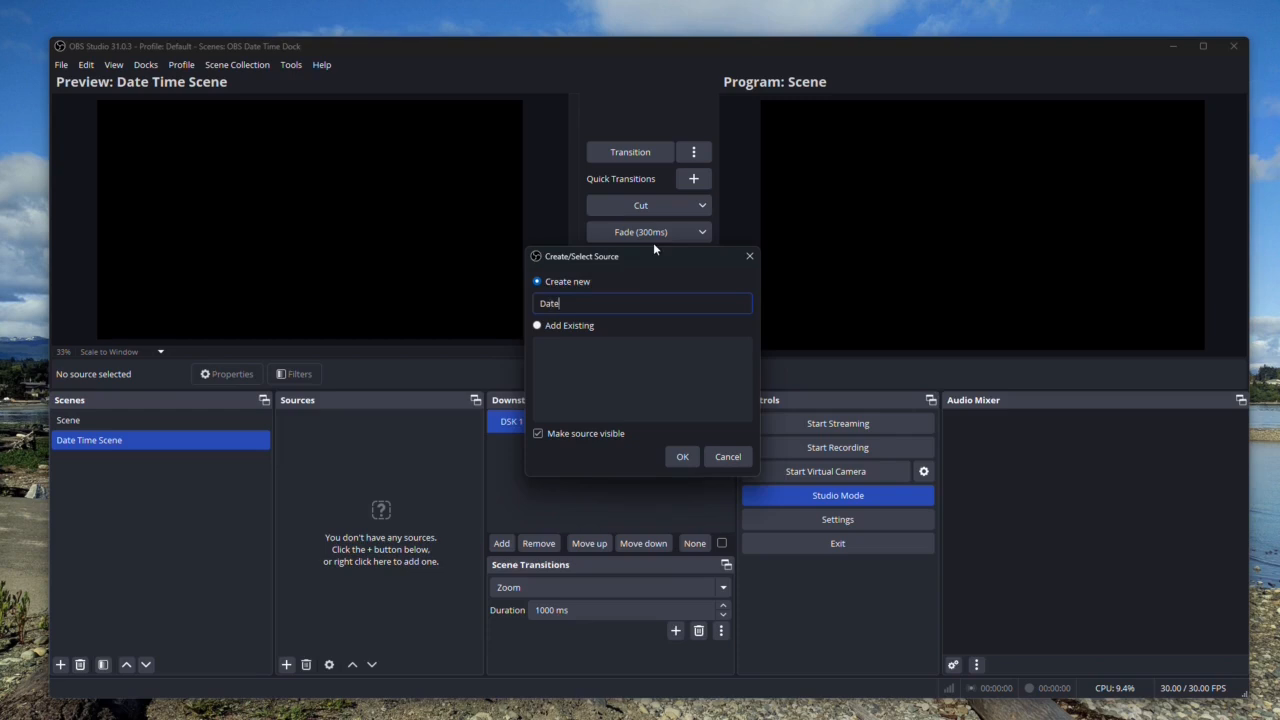
type(" Time Source")
left_click(682, 456)
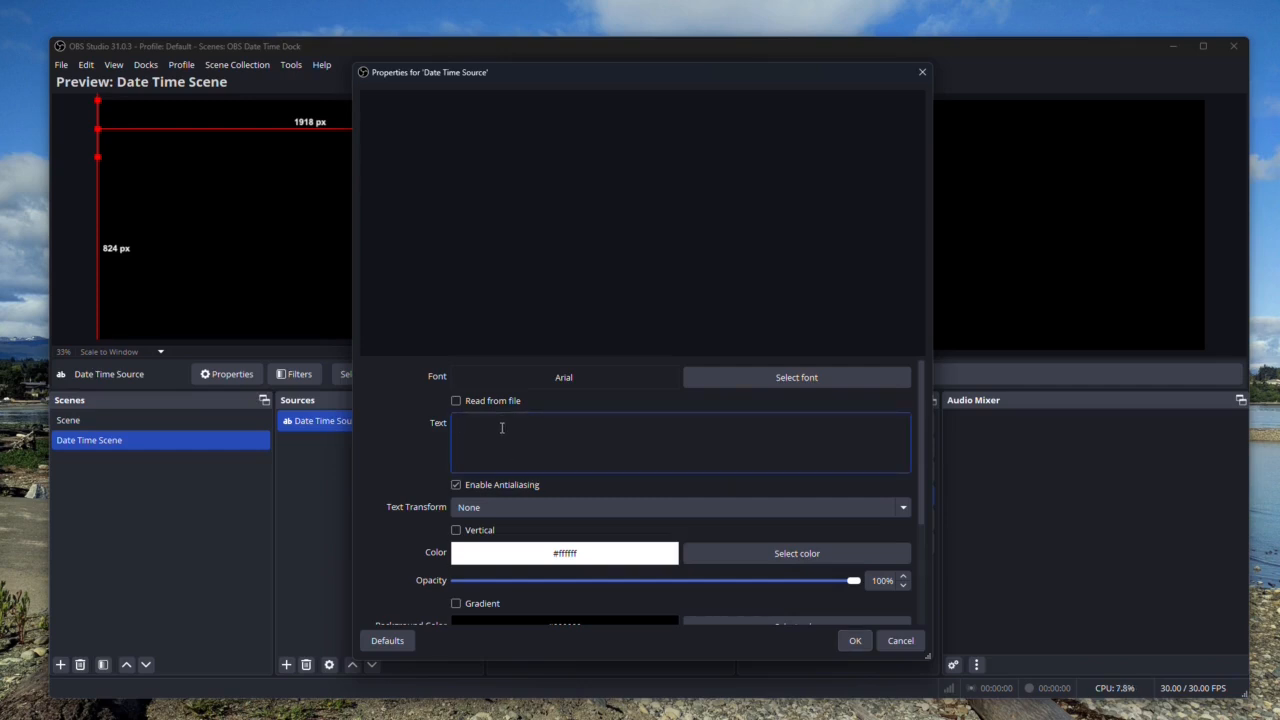
Set the source's text to "Date Time" and accept its properties.
type("Date ")
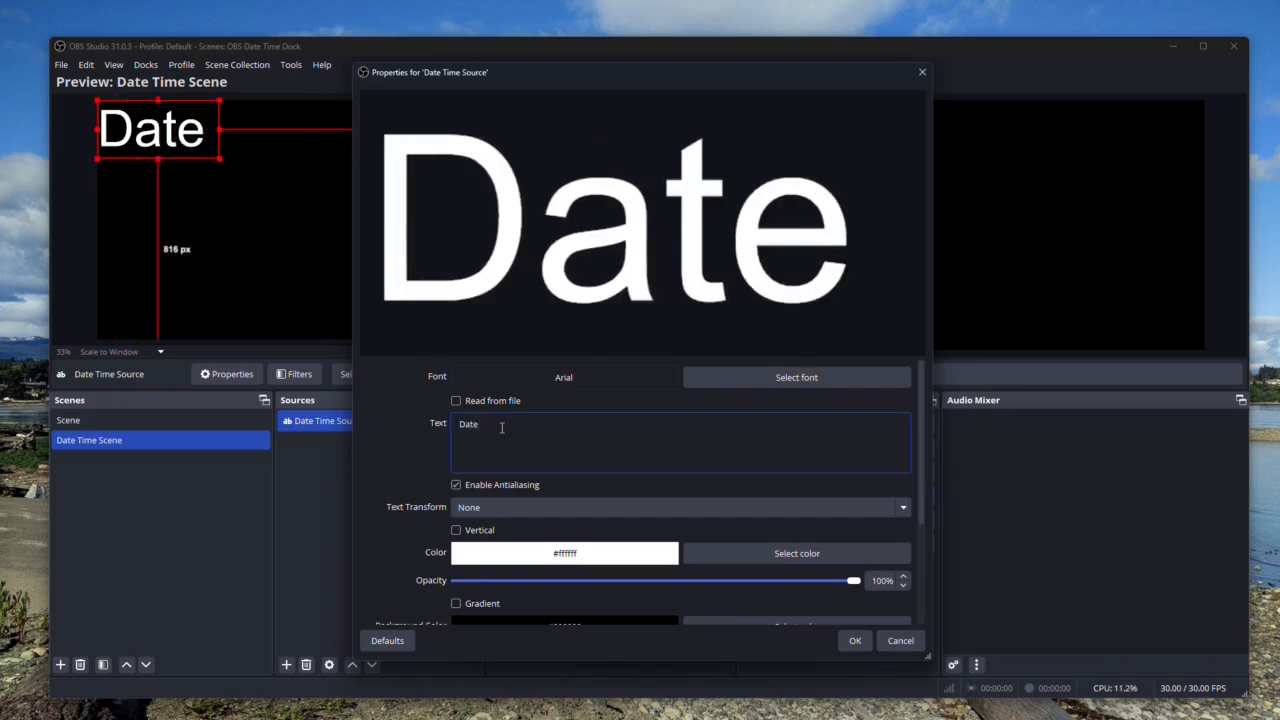
type("Time")
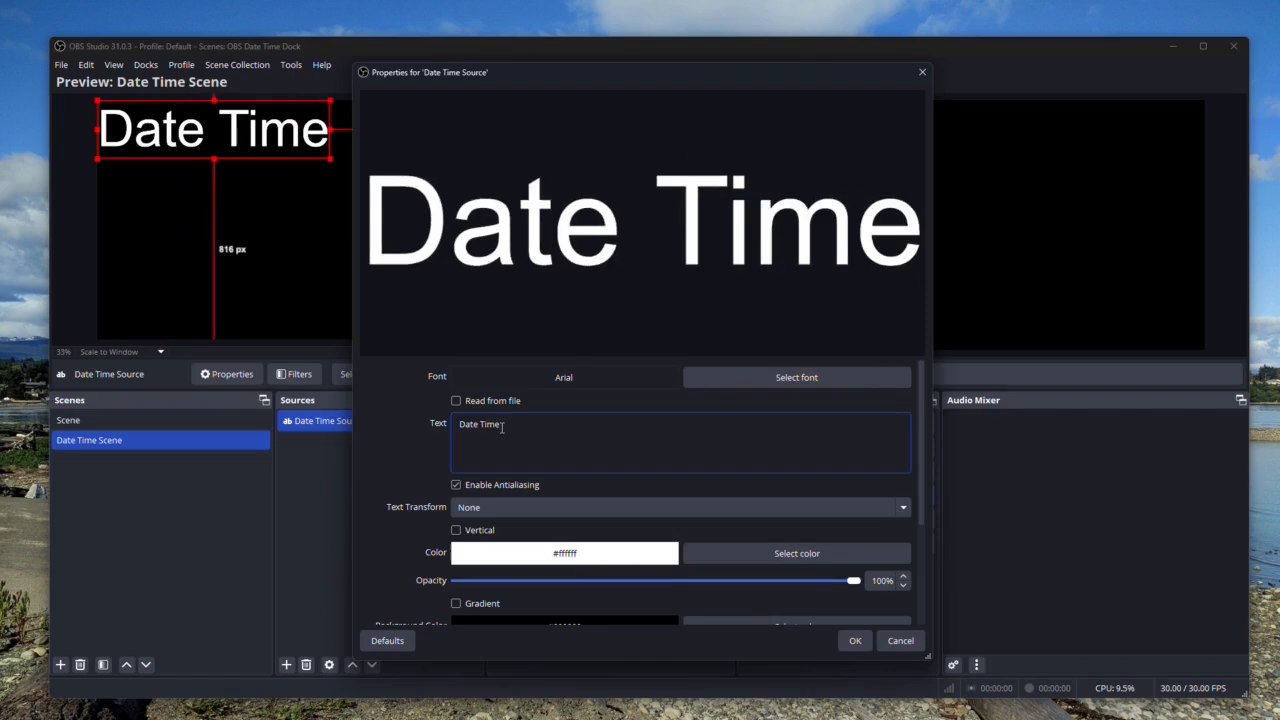
left_click(855, 641)
Center the Date Time text source to the screen in the preview.
right_click(229, 138)
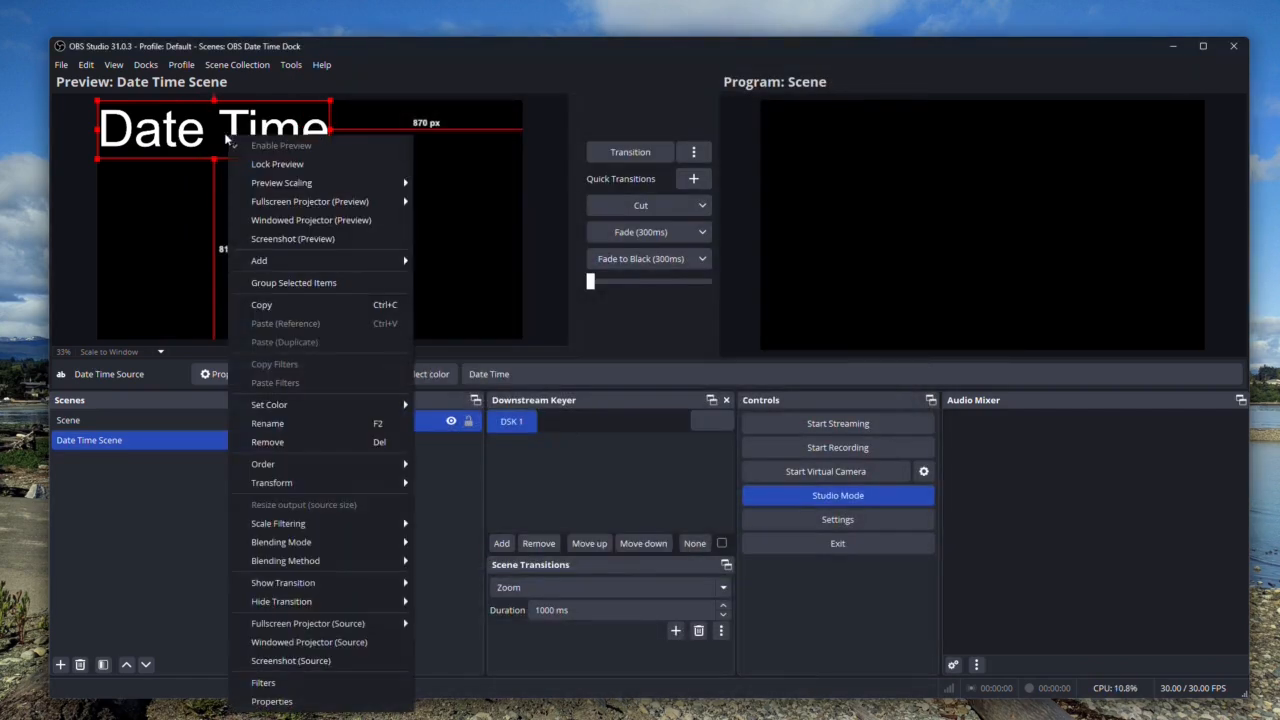
mouse_move(311, 485)
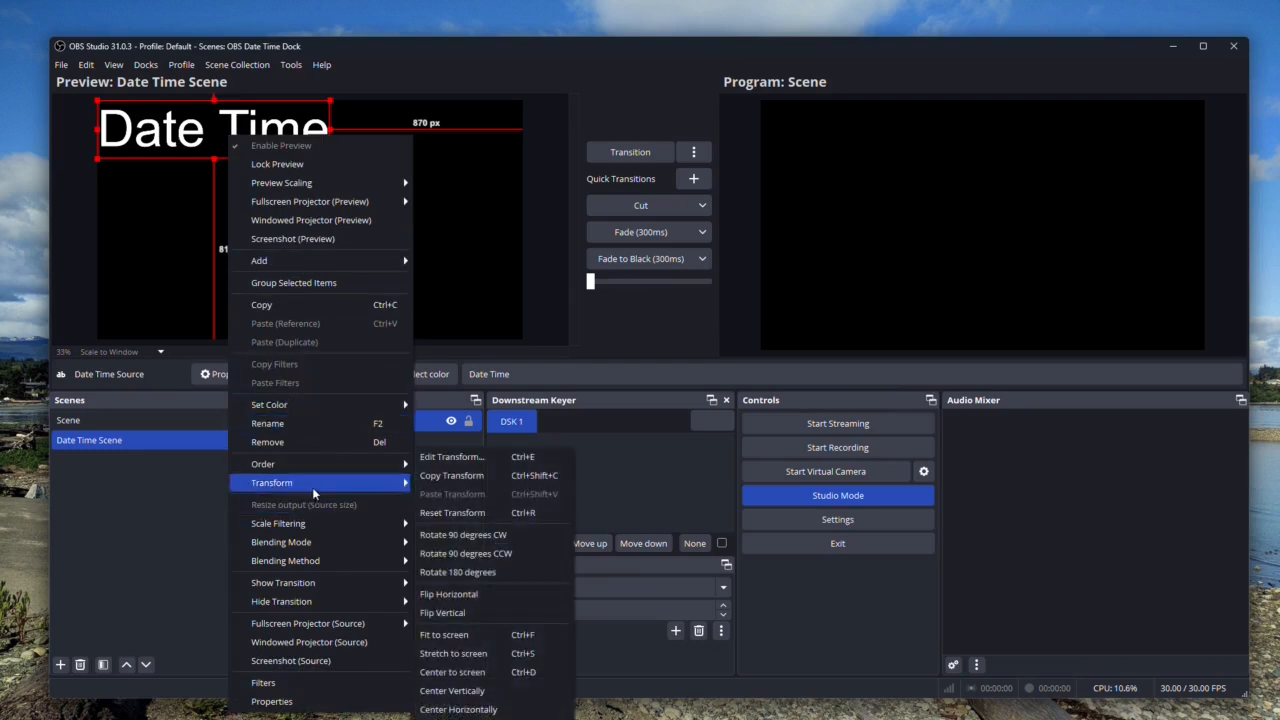
left_click(470, 676)
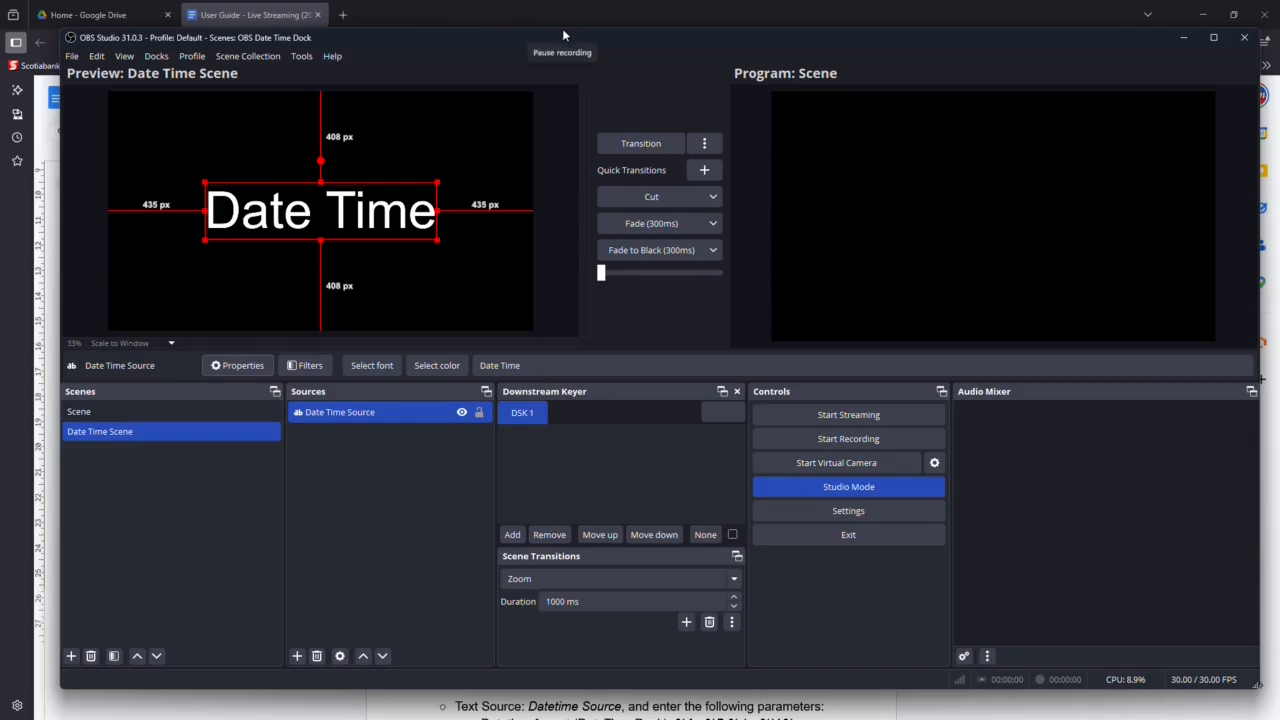
Load "OBS Studio - DateTime Dock Script.lua" from the frontend-tools scripts folder into the OBS scripts.
left_click(302, 57)
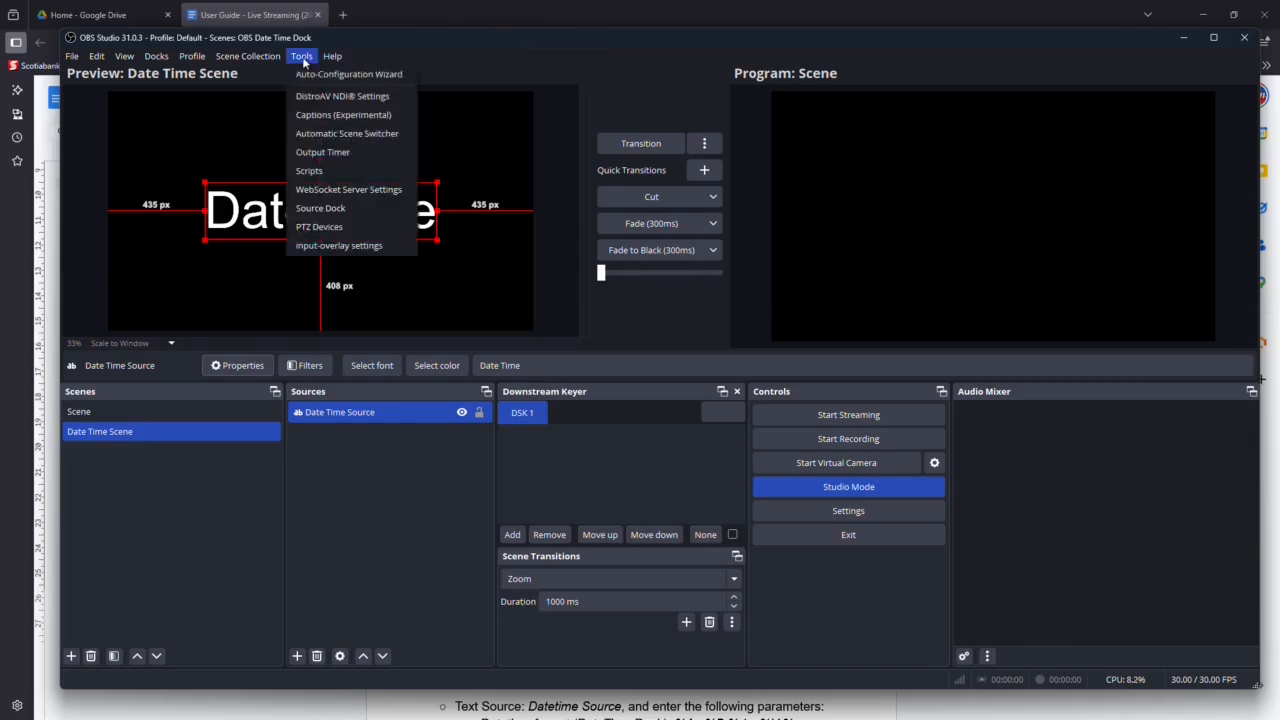
left_click(320, 171)
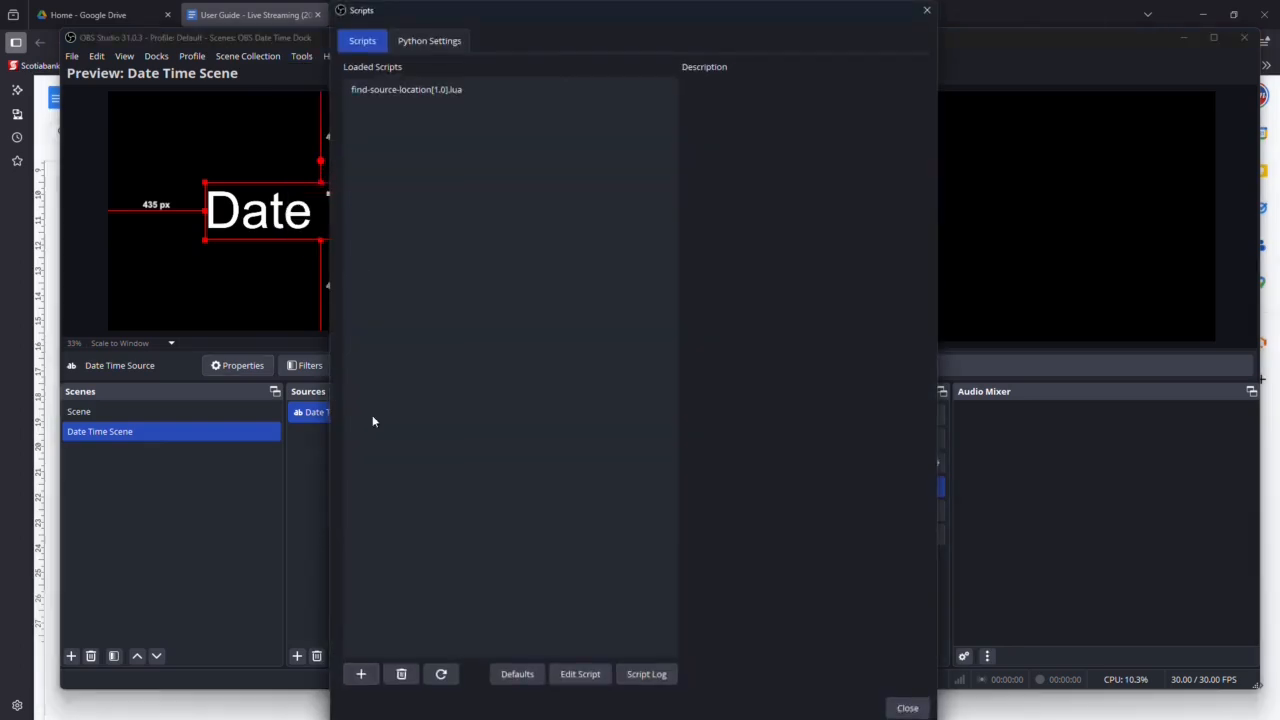
left_click(362, 675)
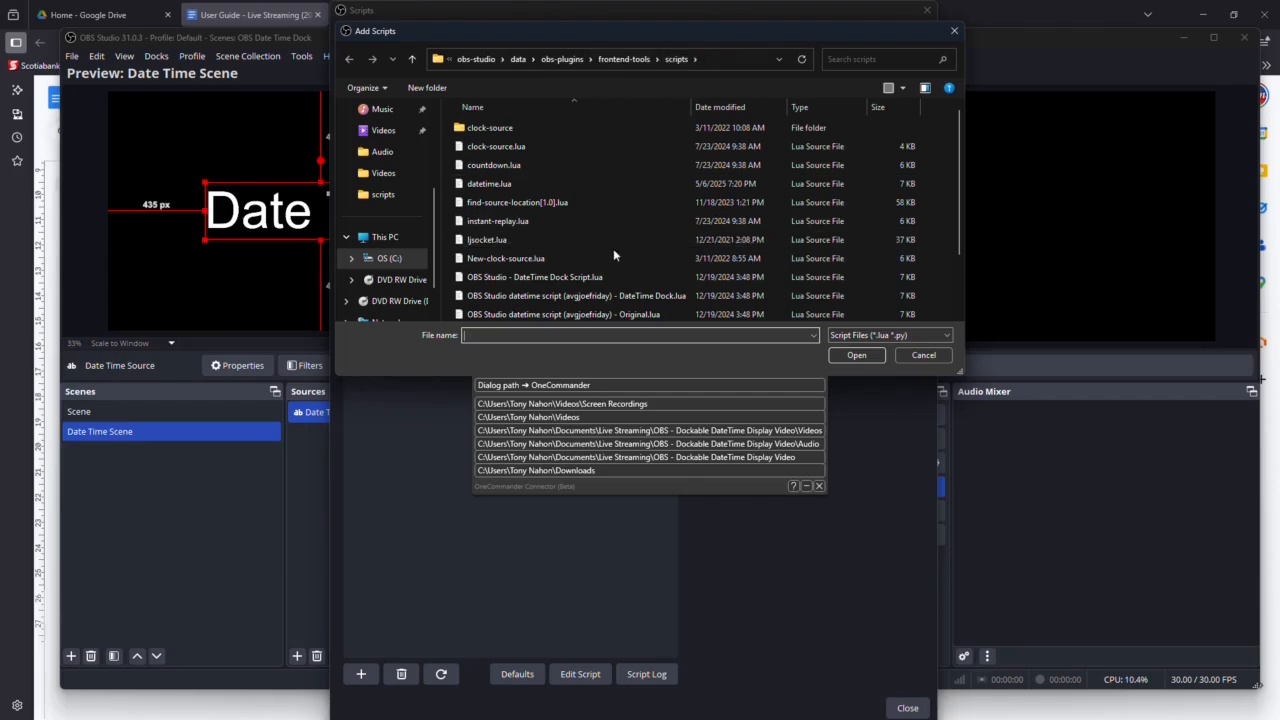
left_click(543, 280)
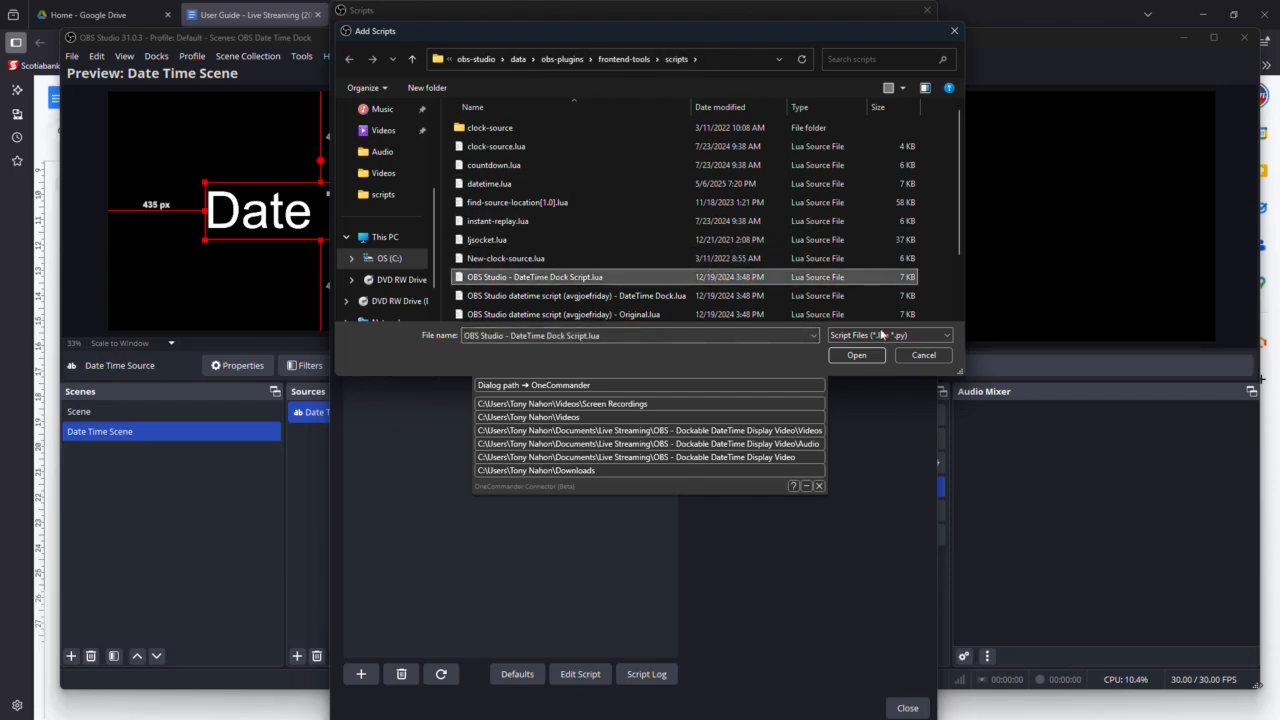
left_click(857, 355)
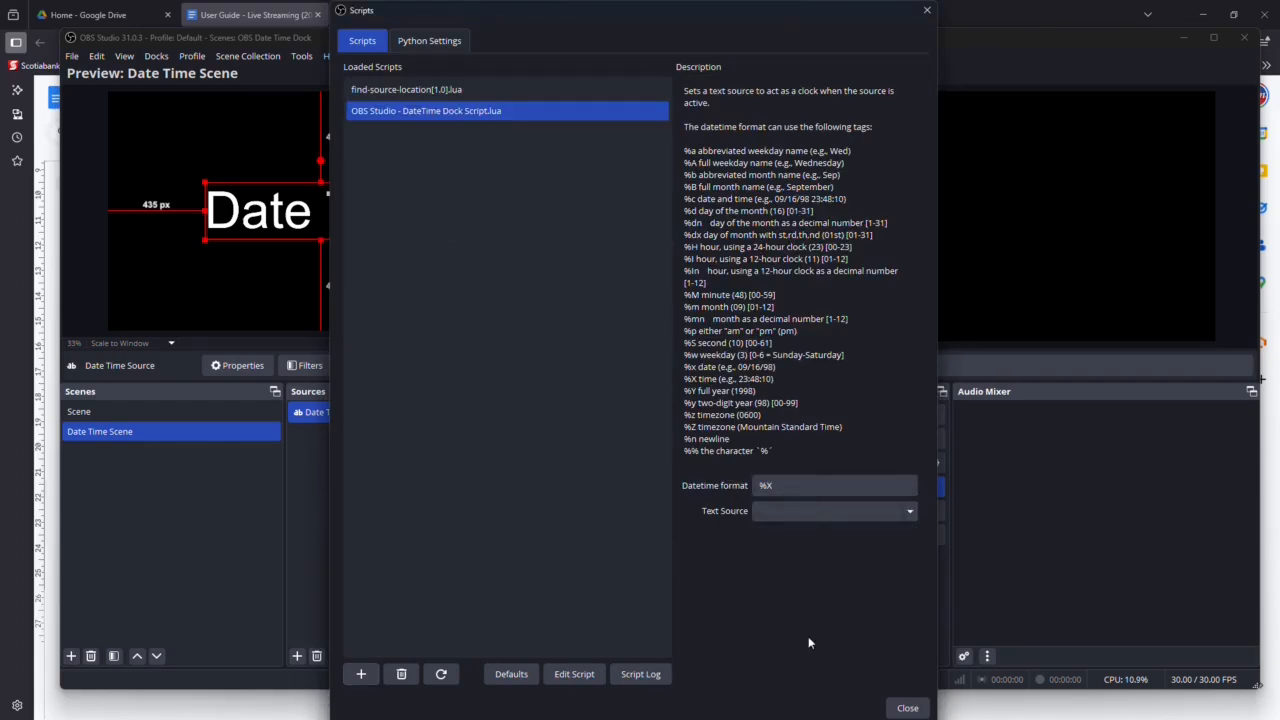
Set the script's datetime format to "%I:%M:%S %p - %B %dn, %Y" and its text source to Date Time Source, closing the script settings.
left_click_drag(788, 486, 762, 485)
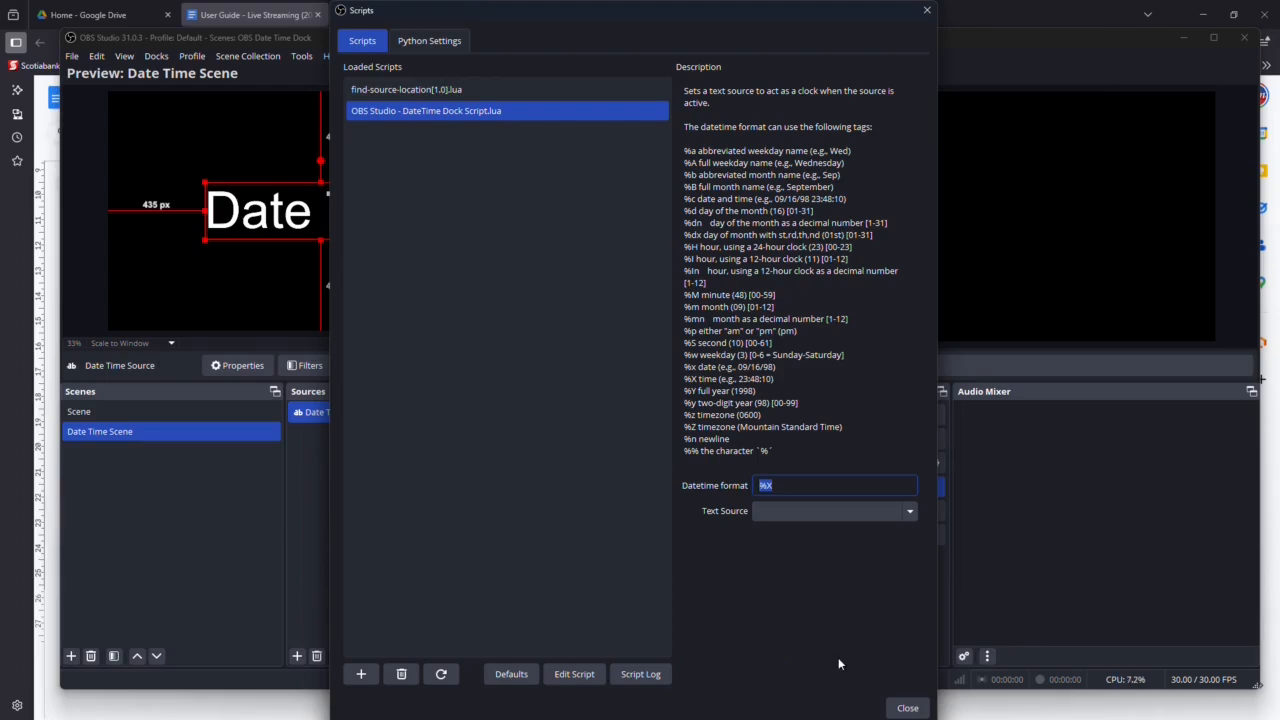
type("%I:%M:%S %p - %B %dn, %Y")
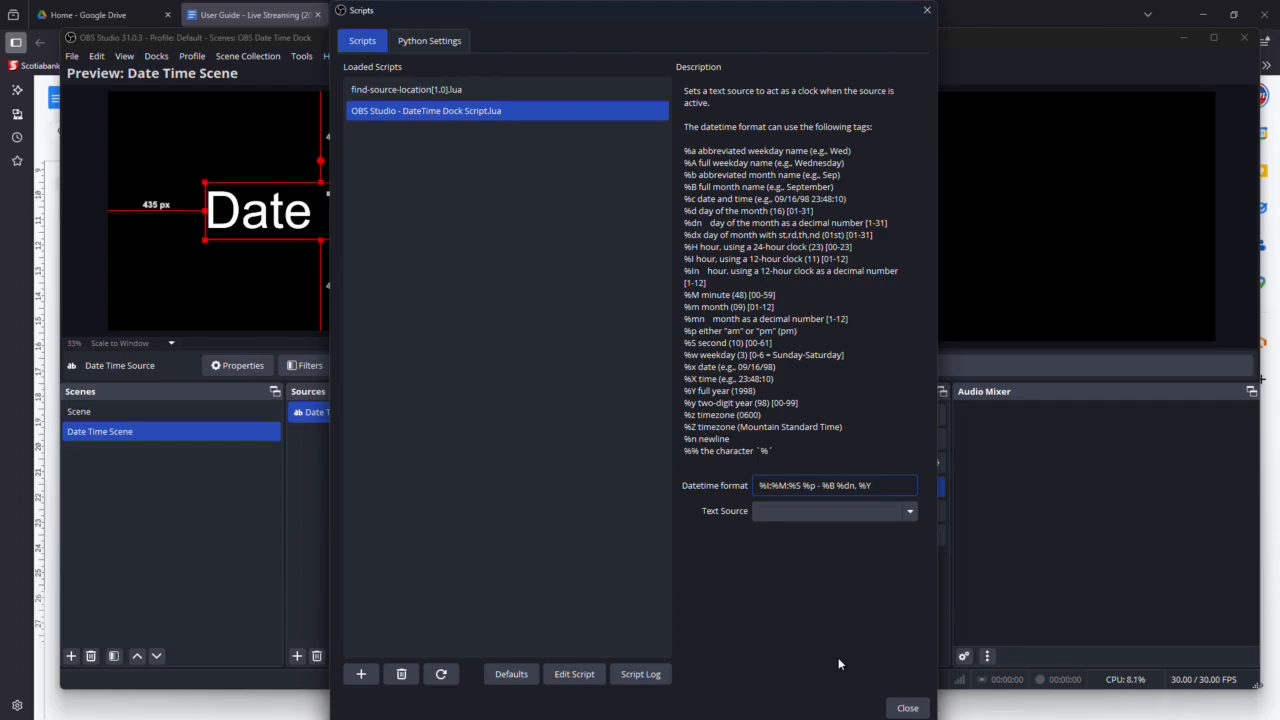
left_click(908, 511)
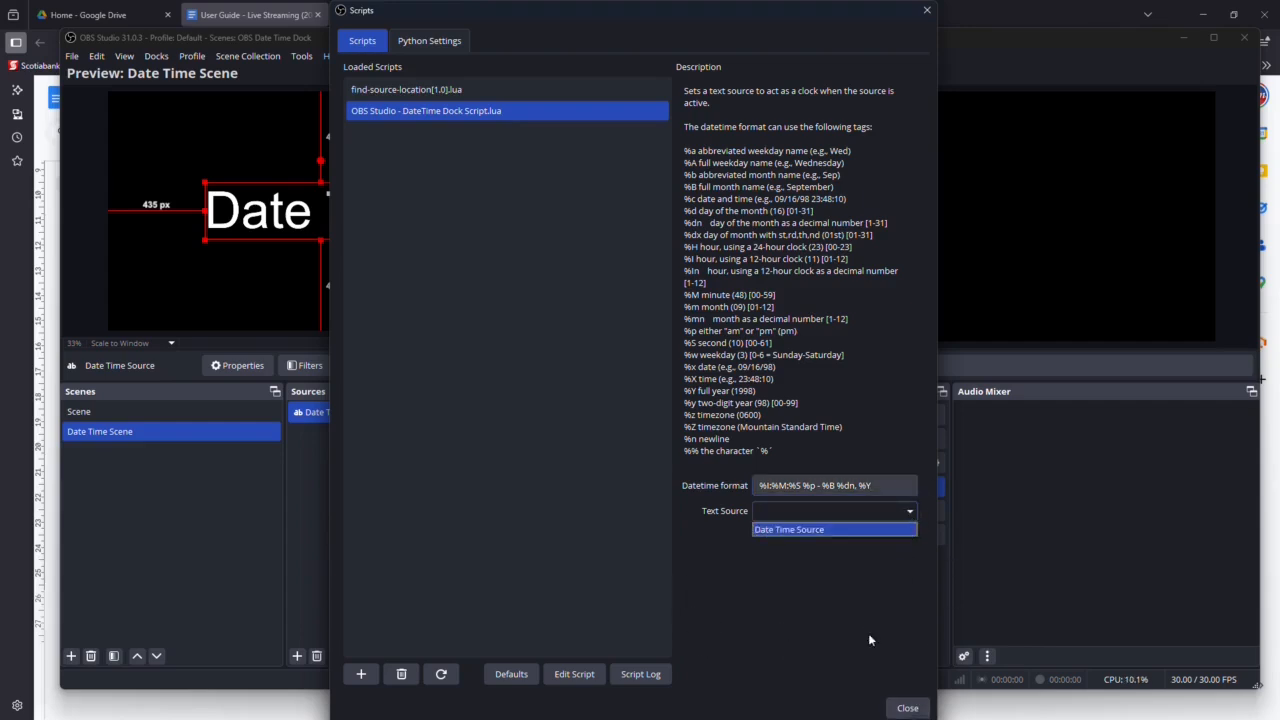
left_click(833, 529)
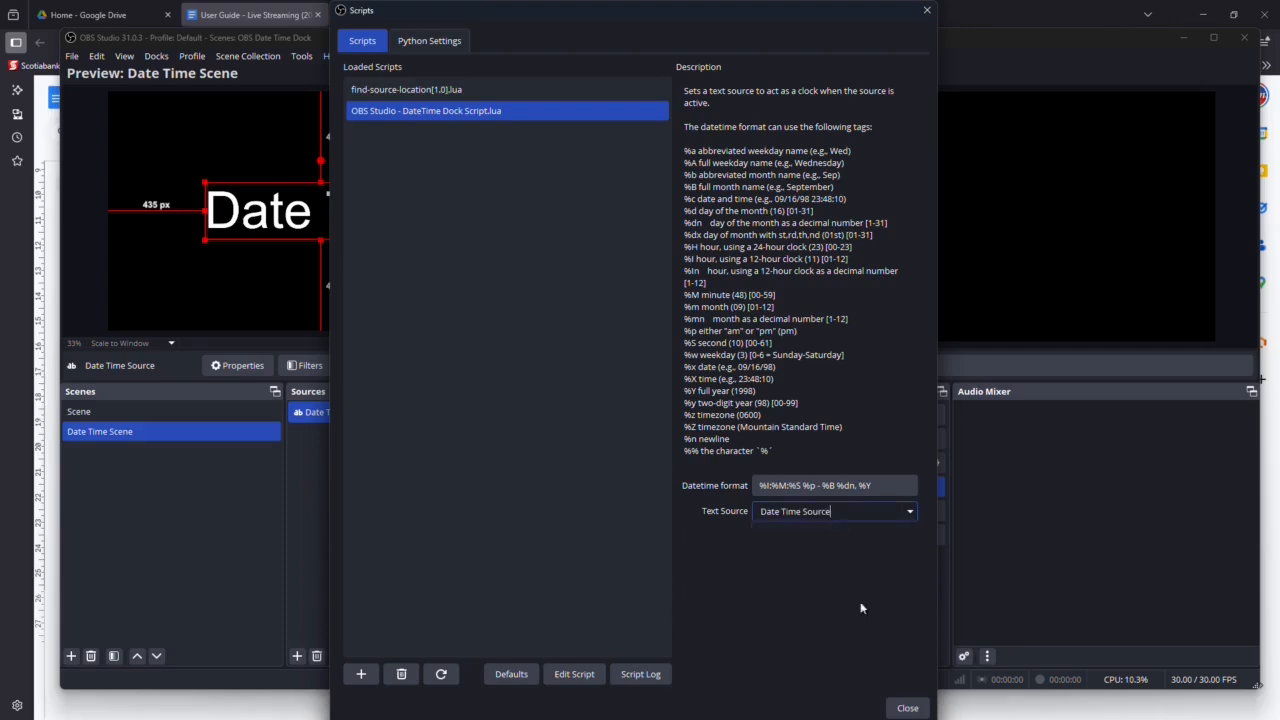
left_click(906, 708)
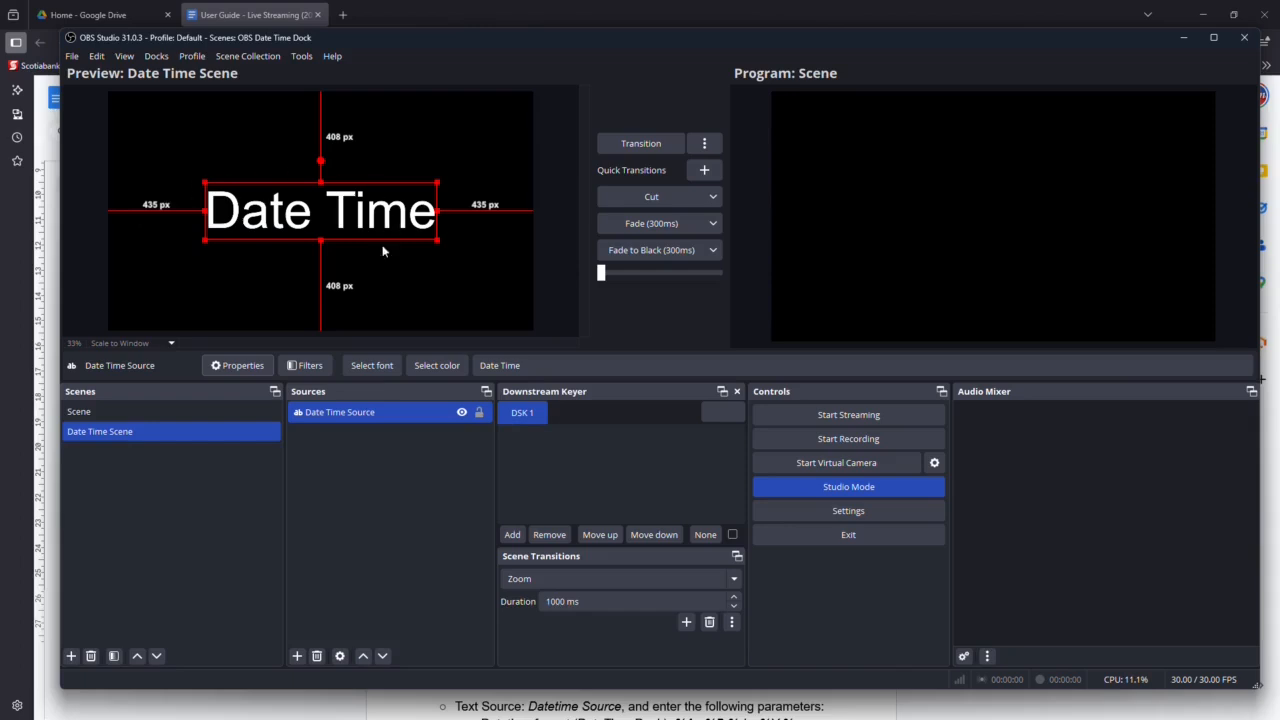
Open the Date Time Source properties and accept them to refresh the clock text.
left_click(237, 366)
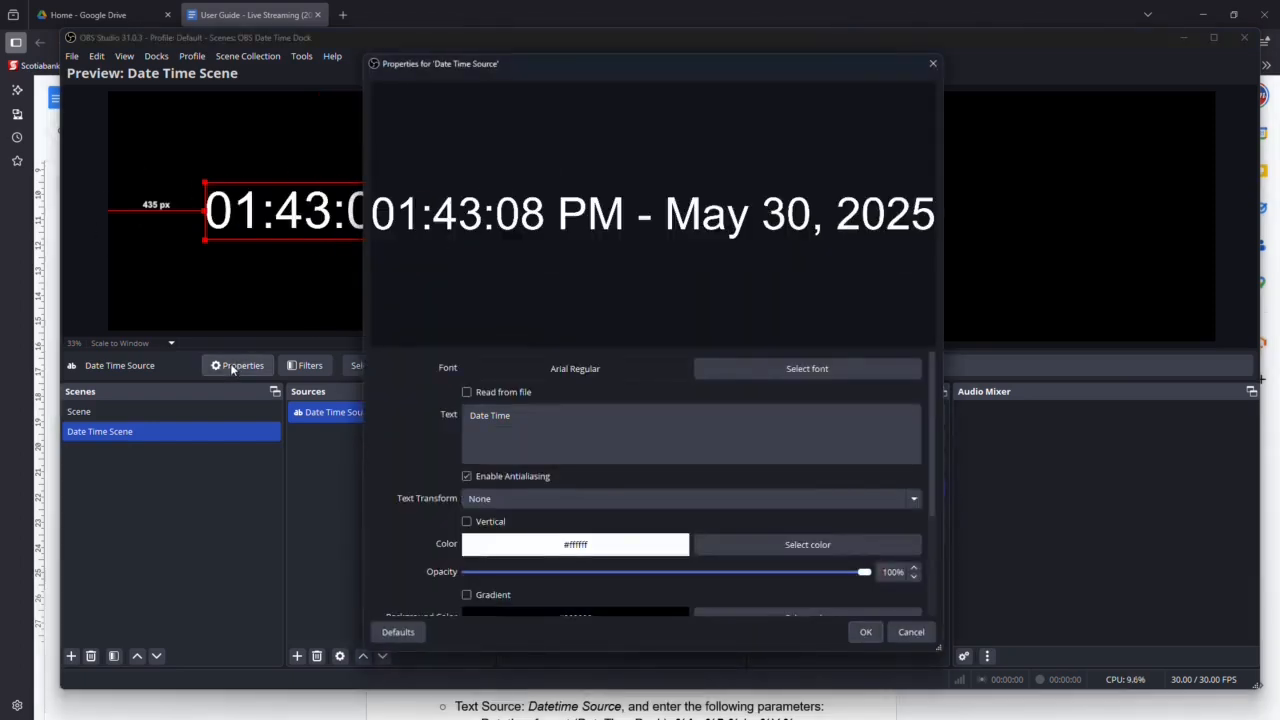
left_click(862, 631)
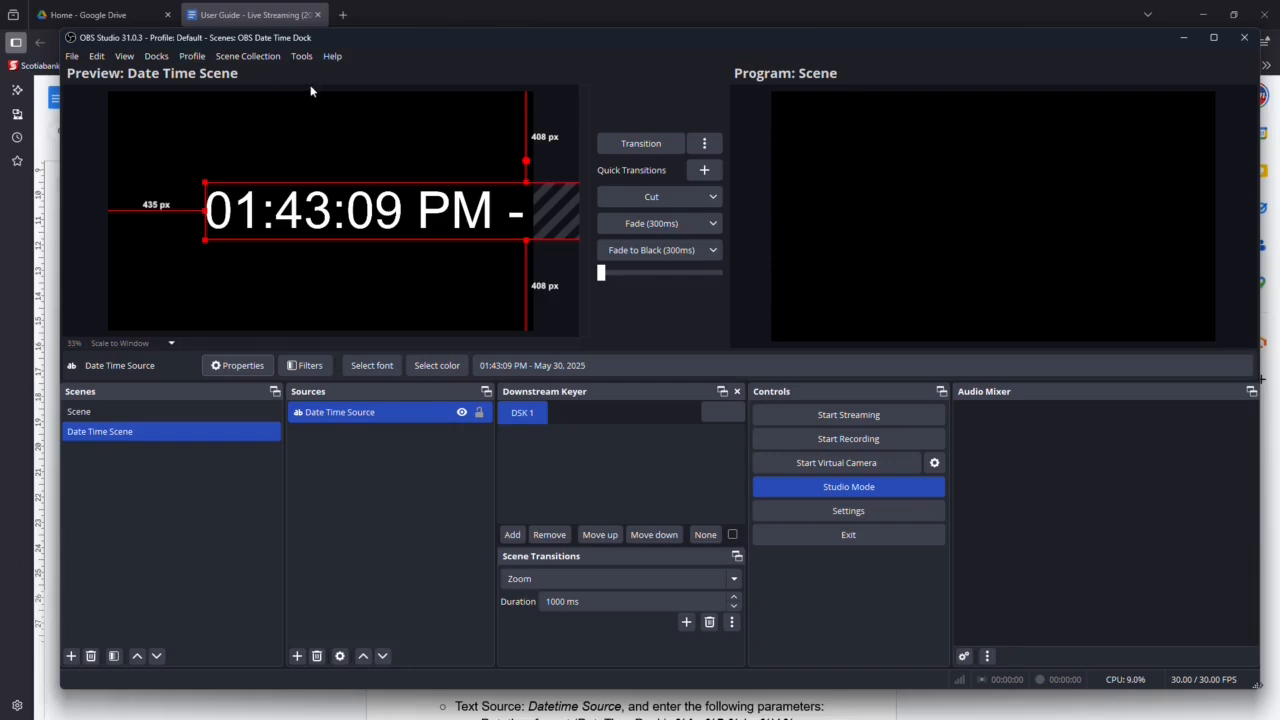
Open the Source Dock settings and enlarge and reposition the window so all its columns are readable.
left_click(300, 57)
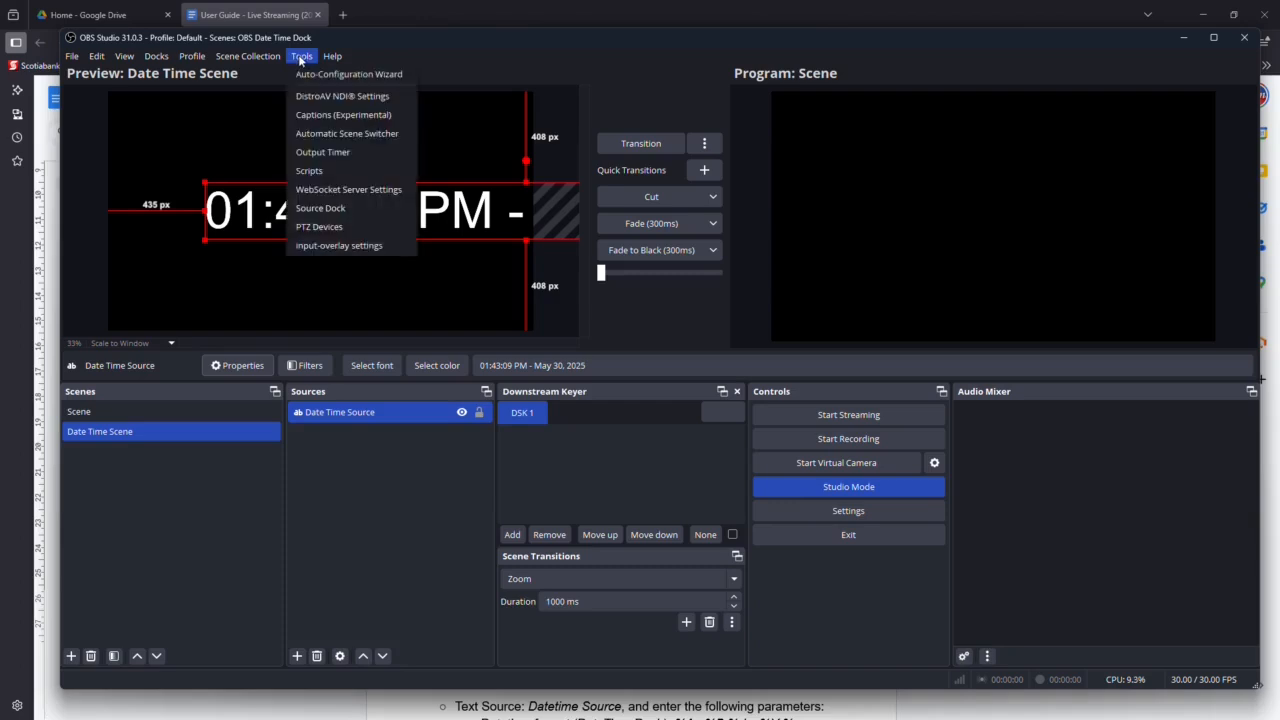
left_click(336, 212)
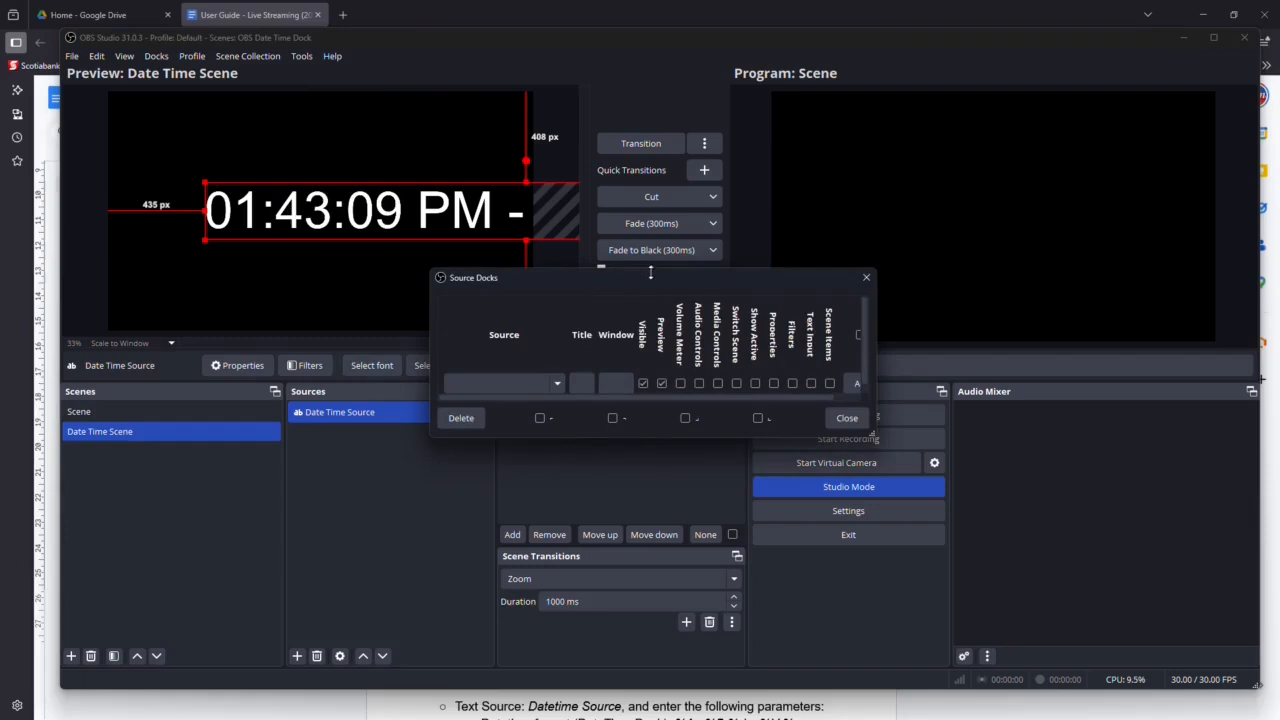
left_click_drag(659, 277, 669, 124)
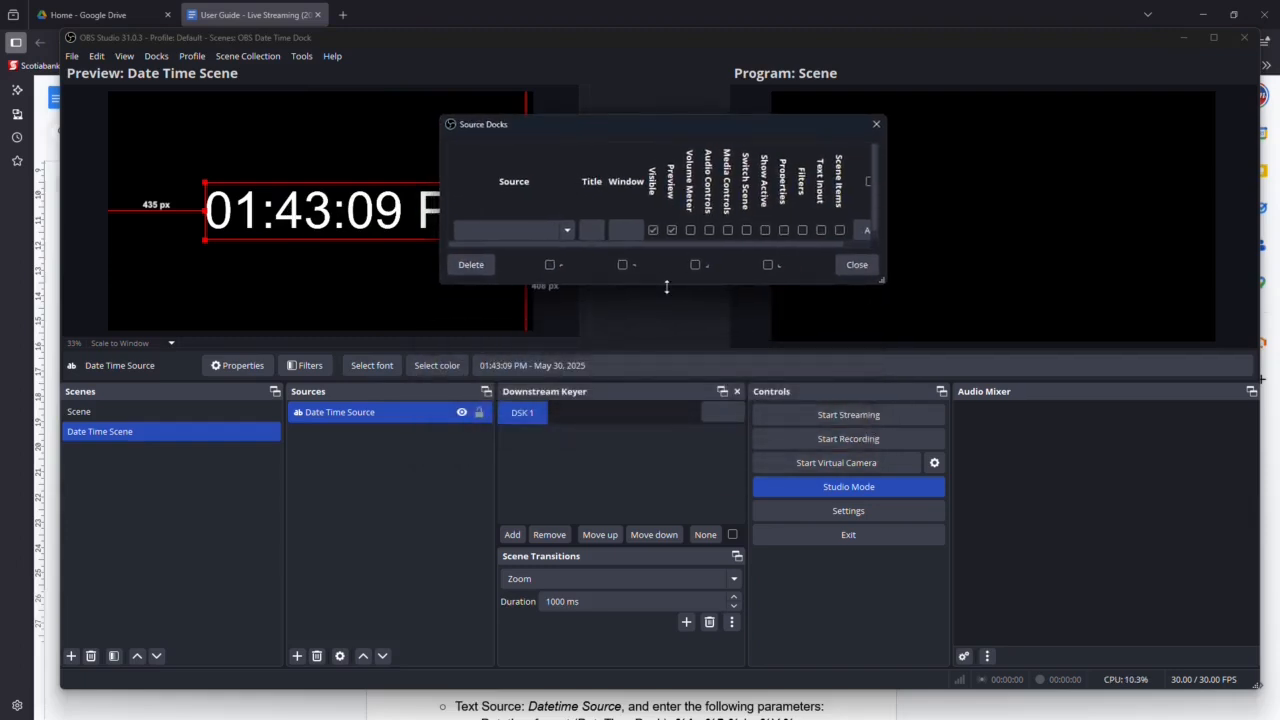
left_click_drag(885, 196, 1090, 210)
left_click_drag(787, 287, 779, 360)
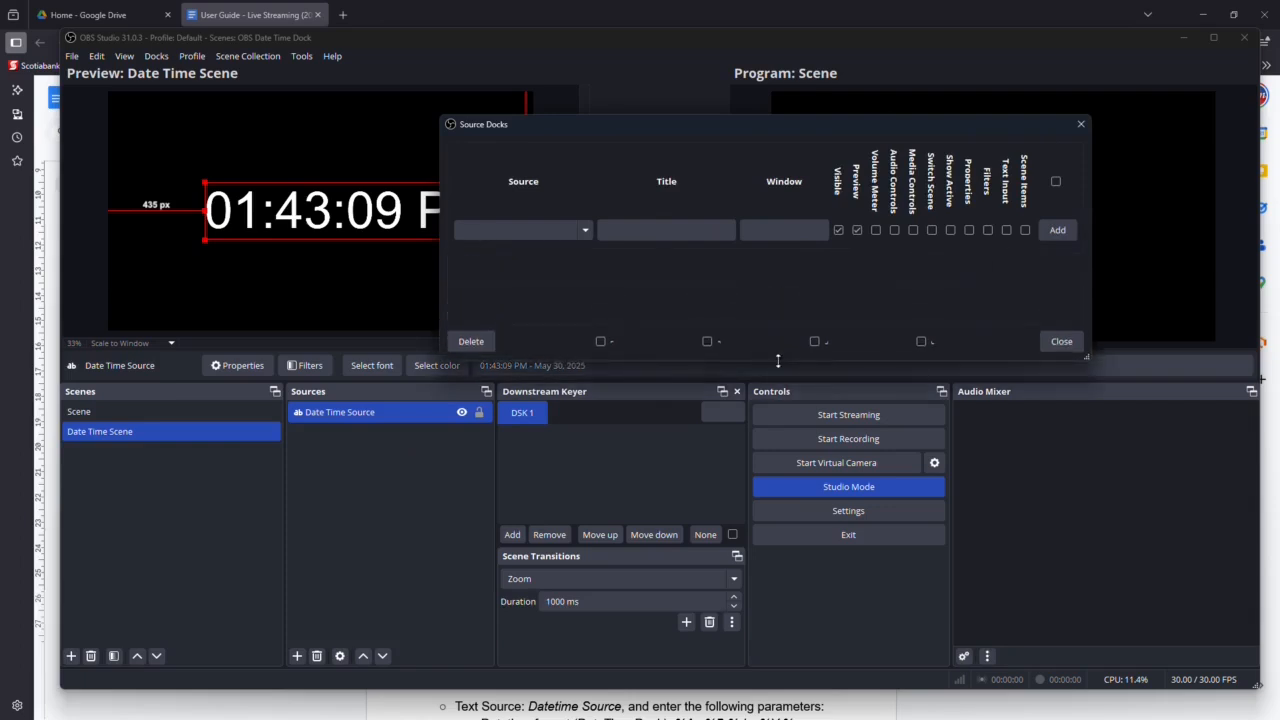
left_click_drag(763, 130, 643, 126)
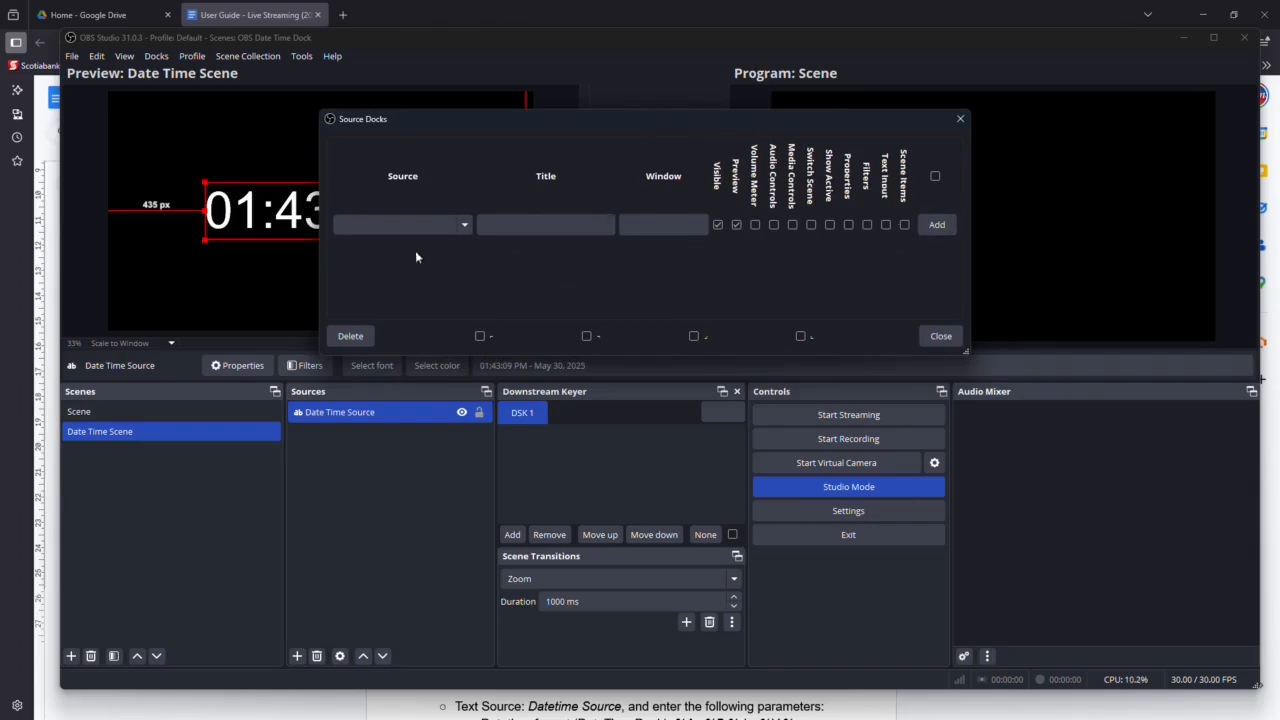
Add a source dock for Date Time Source with the title "Date and Time" and close the Source Docks settings.
left_click(461, 227)
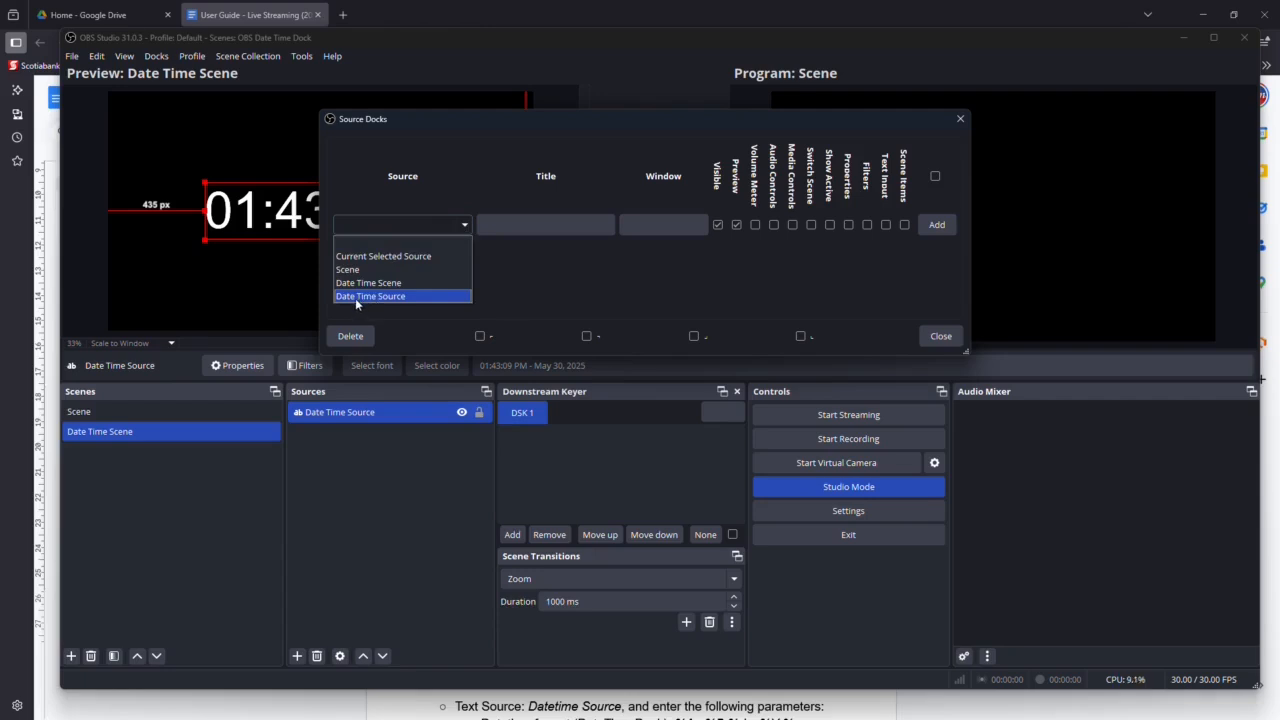
left_click(356, 298)
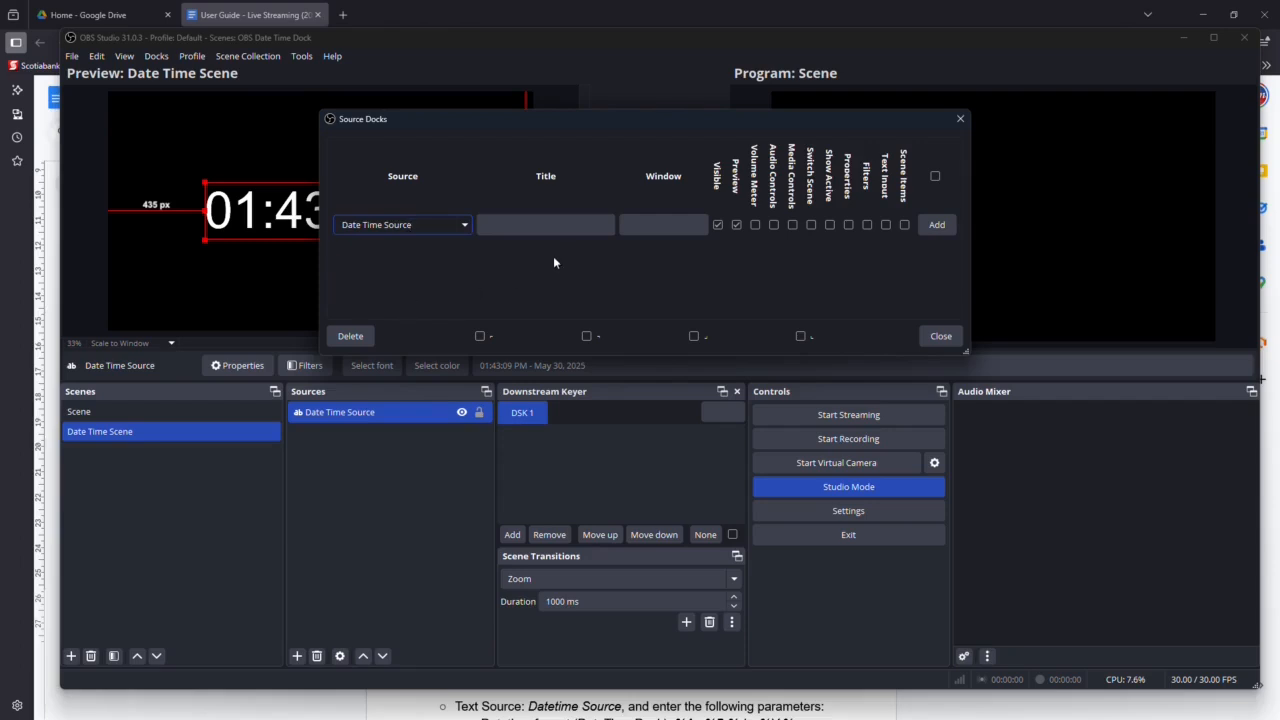
left_click(551, 224)
type("Date")
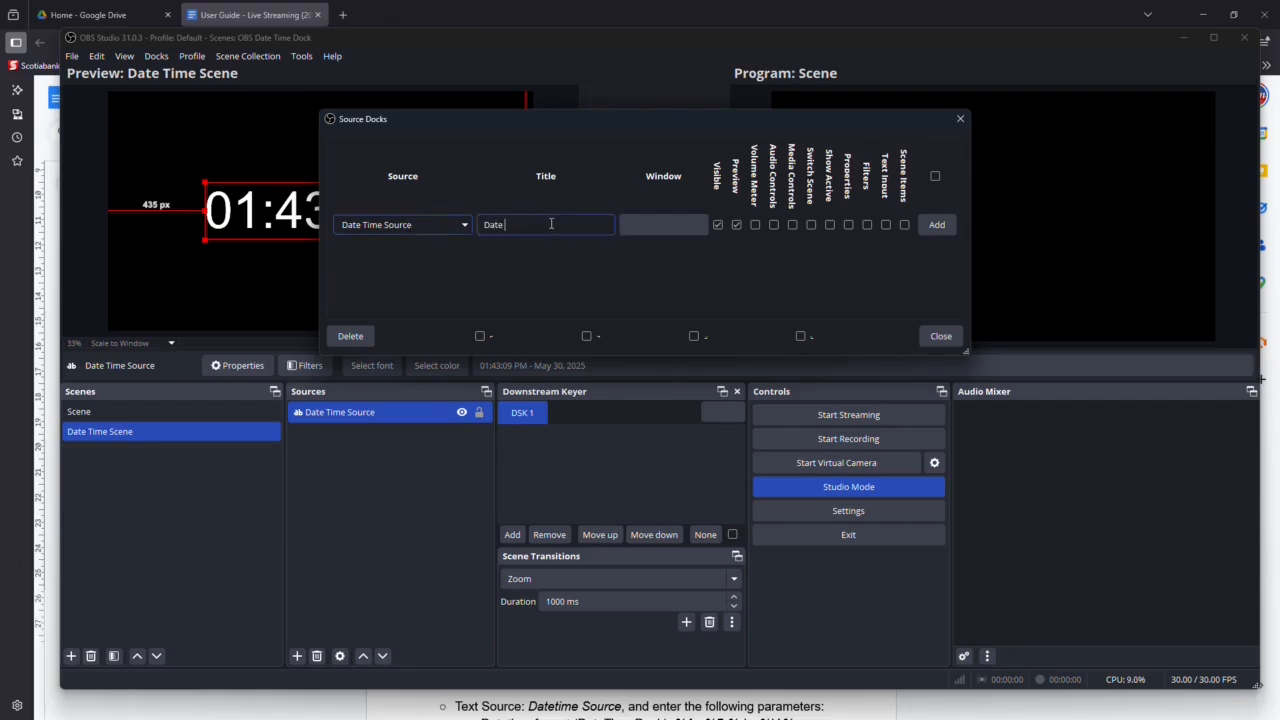
type(" and Time")
left_click(936, 224)
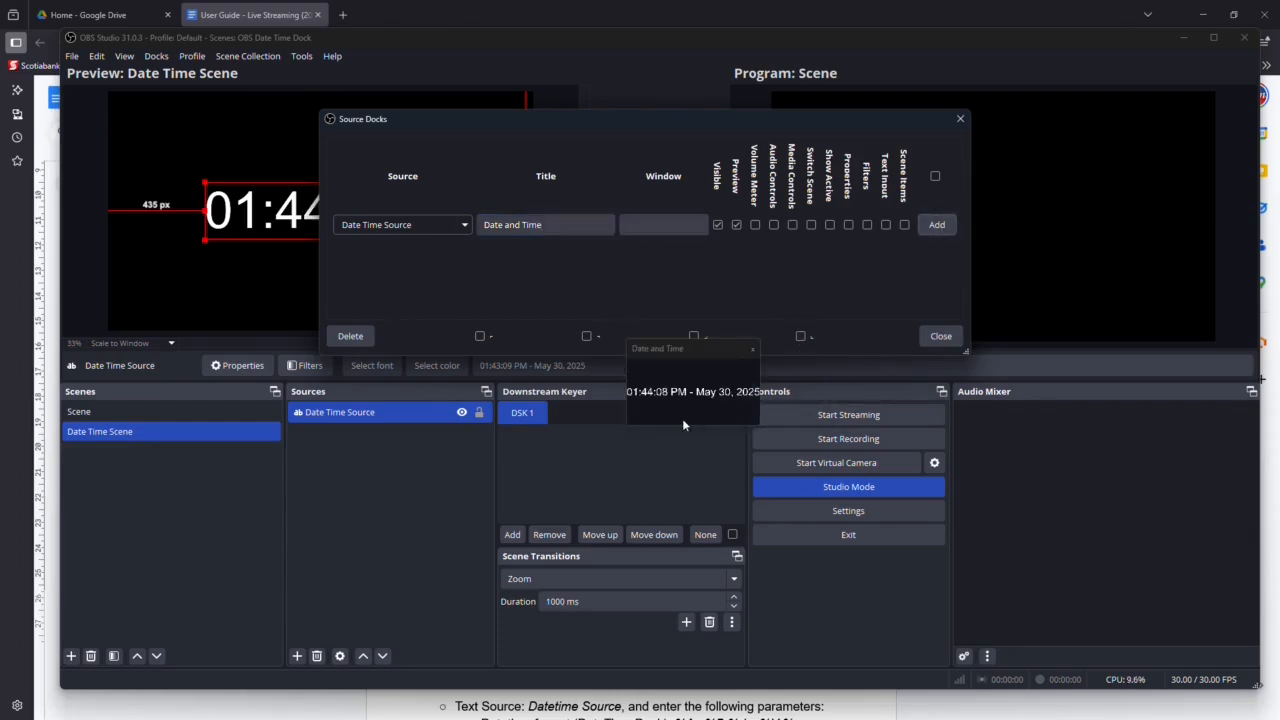
left_click(940, 336)
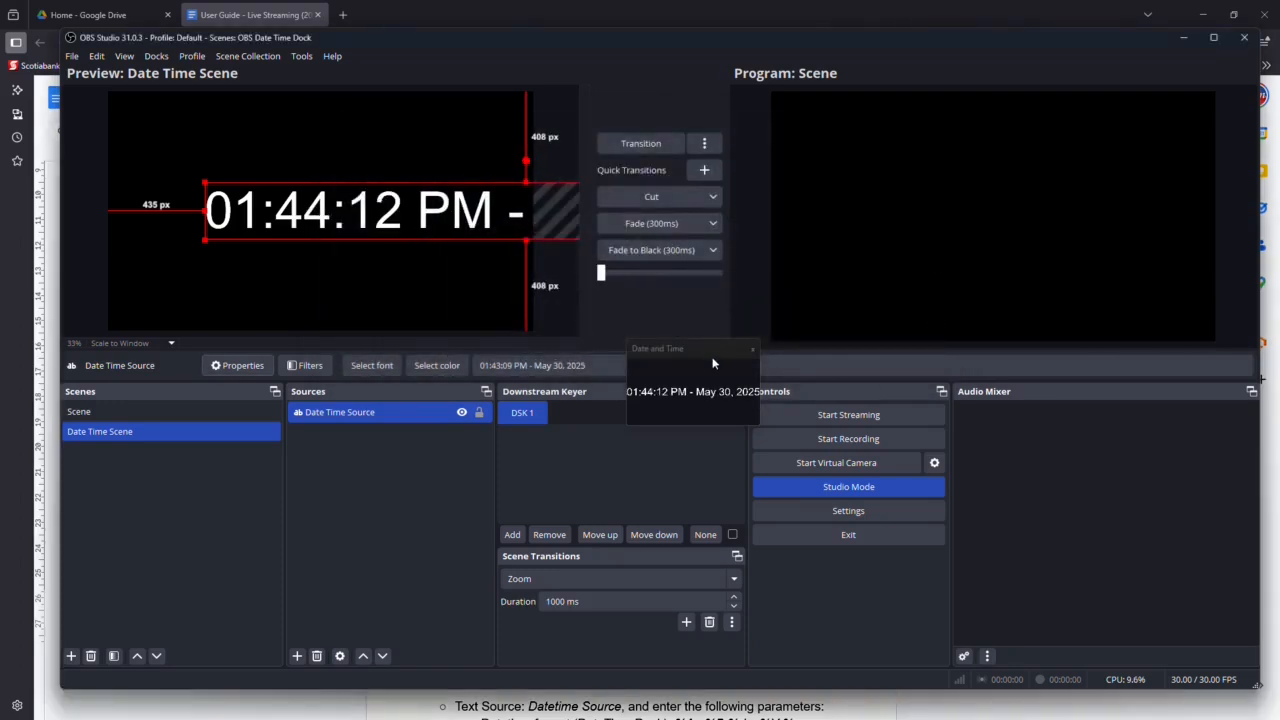
Dock the floating Date and Time window beneath the Controls dock and shrink its height to fit the clock text.
left_click_drag(706, 356, 860, 631)
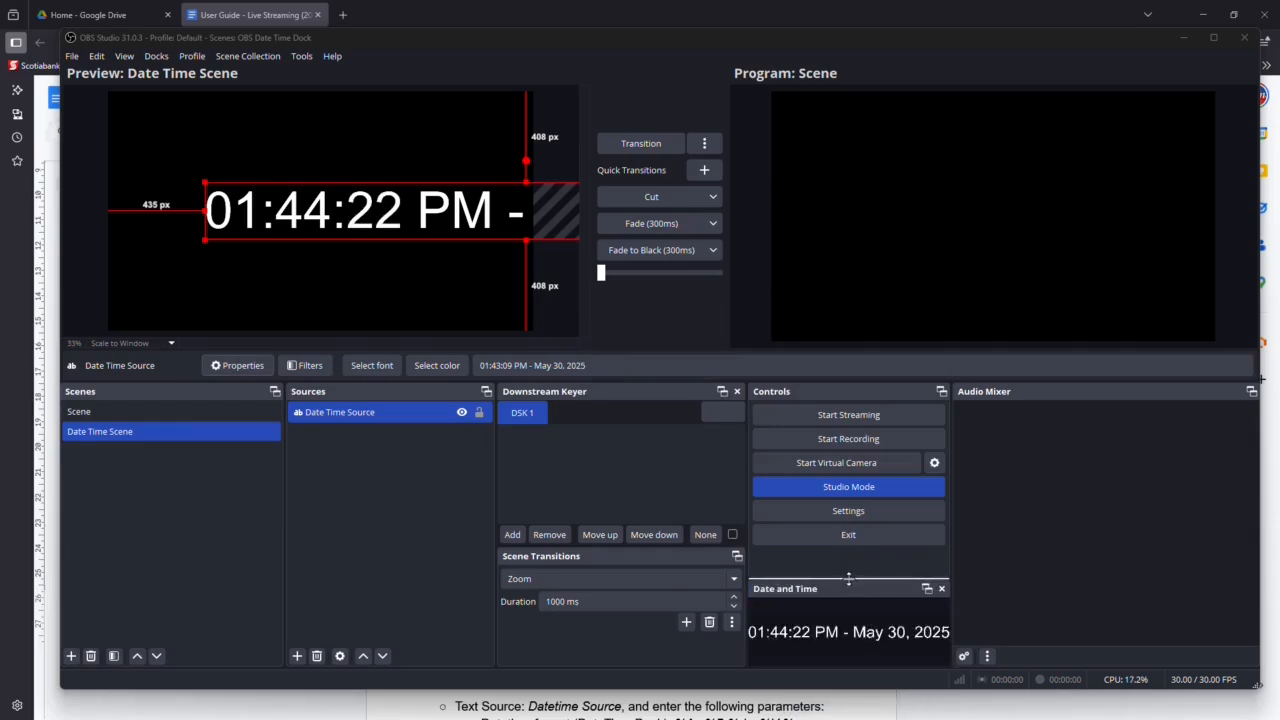
left_click_drag(848, 579, 843, 623)
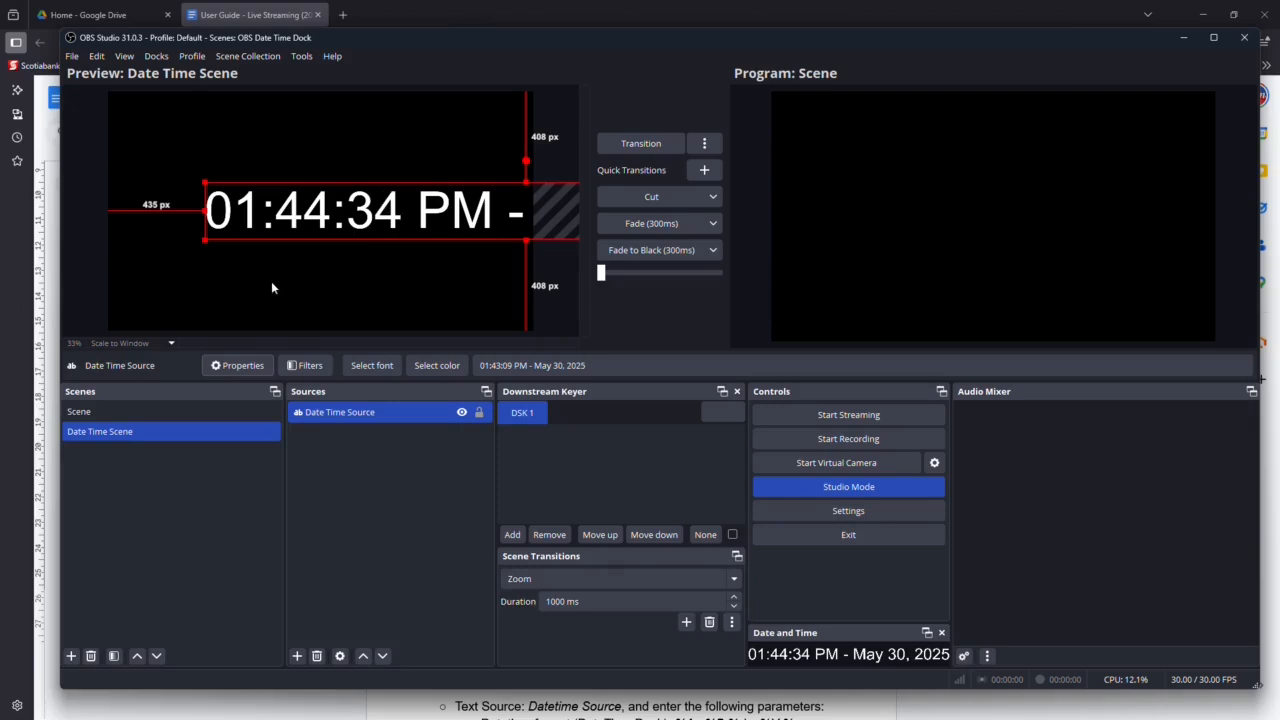
Look at the font options in the Date Time Source properties and leave both dialogs without changing anything.
left_click(228, 369)
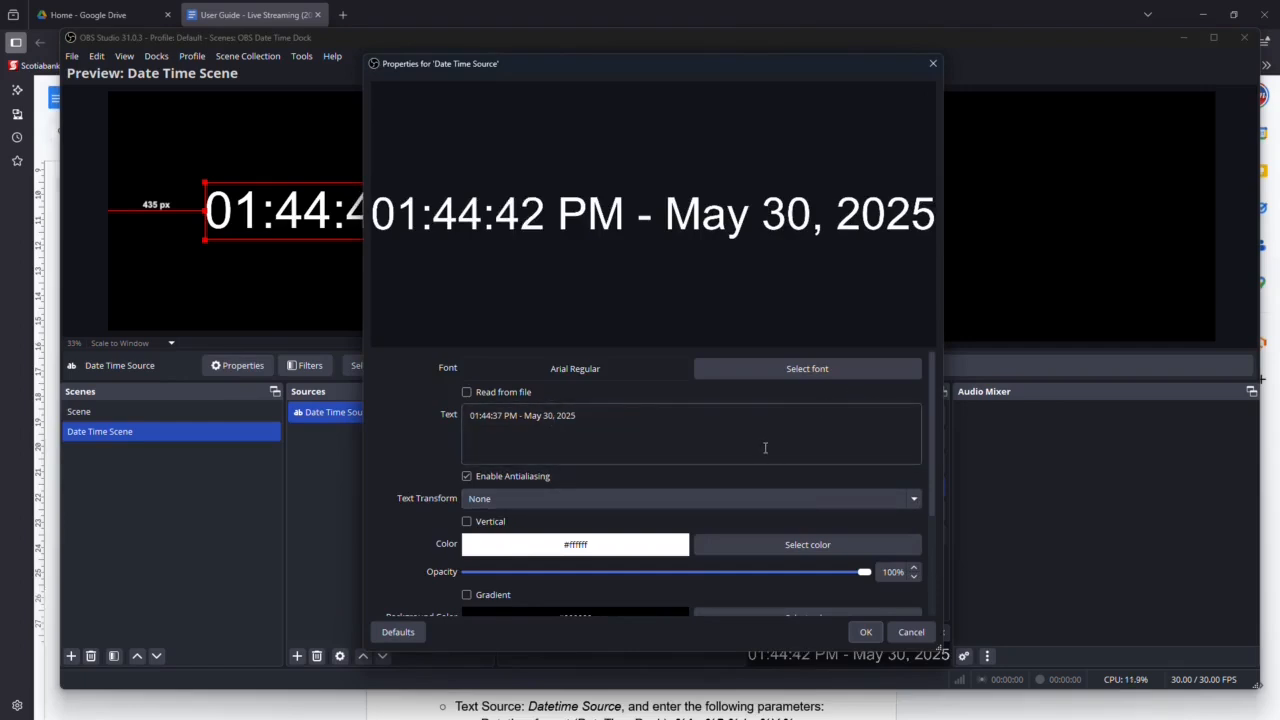
left_click(803, 369)
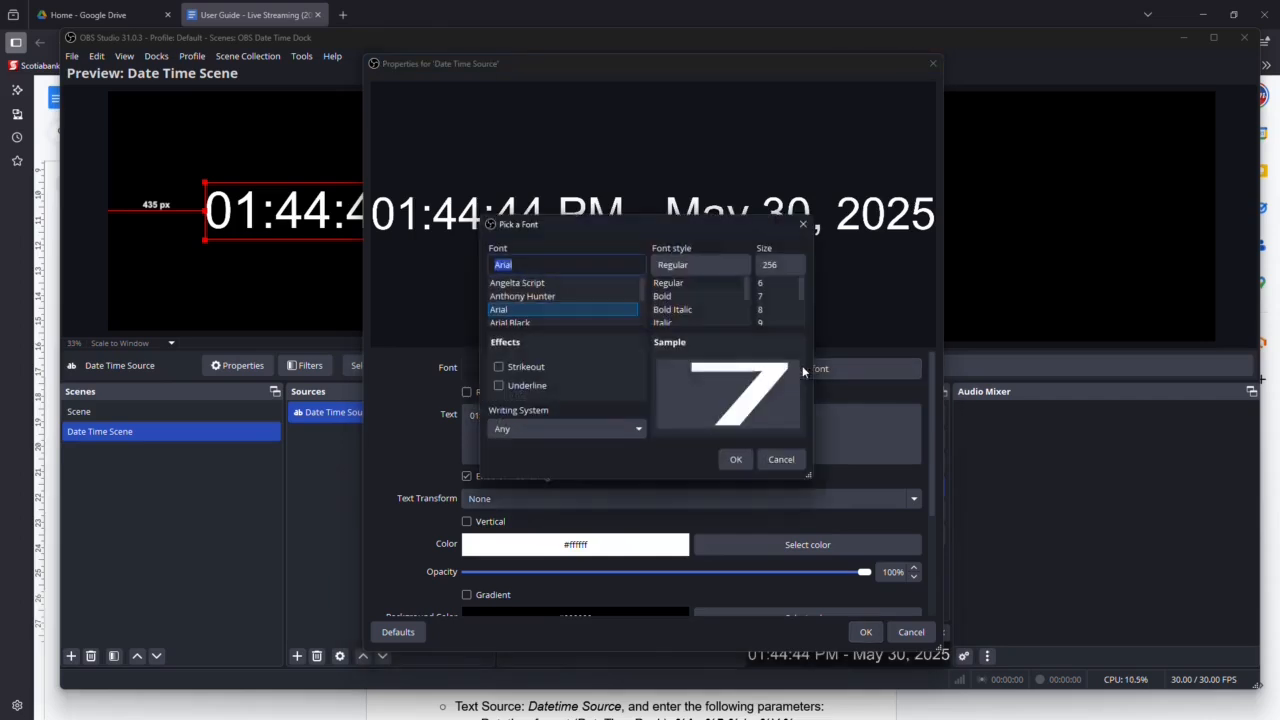
left_click(778, 461)
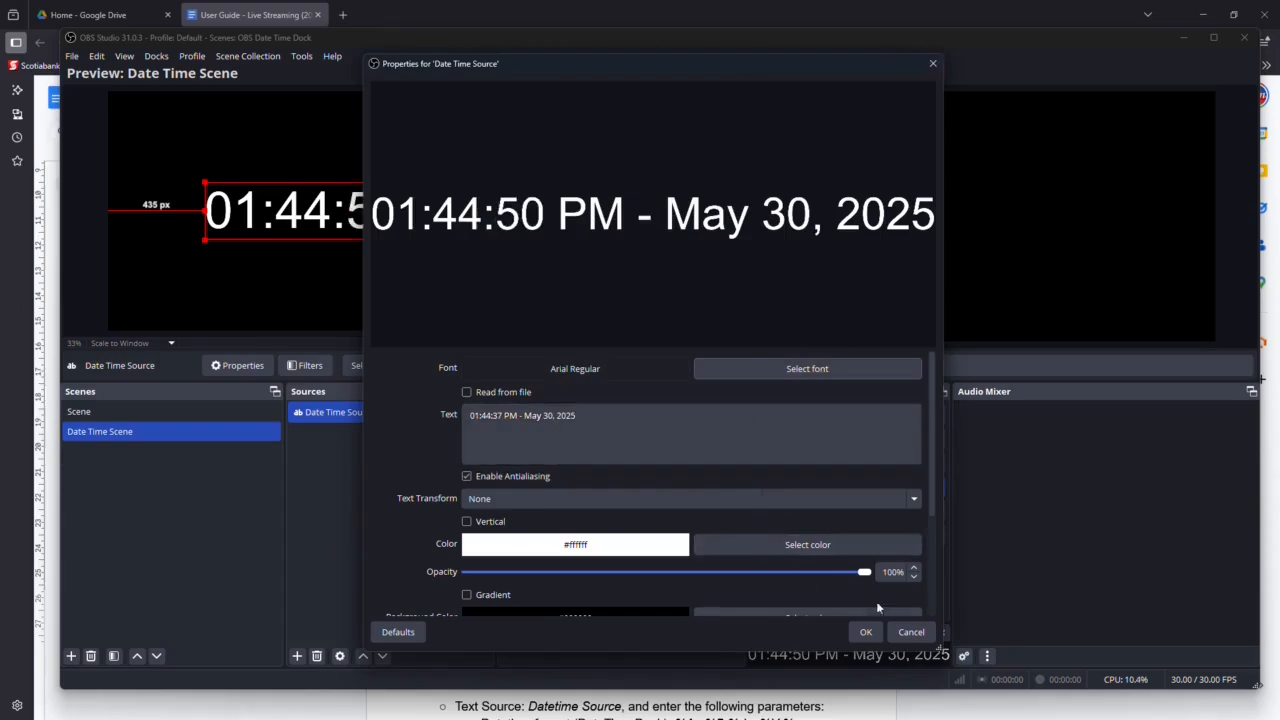
left_click(911, 632)
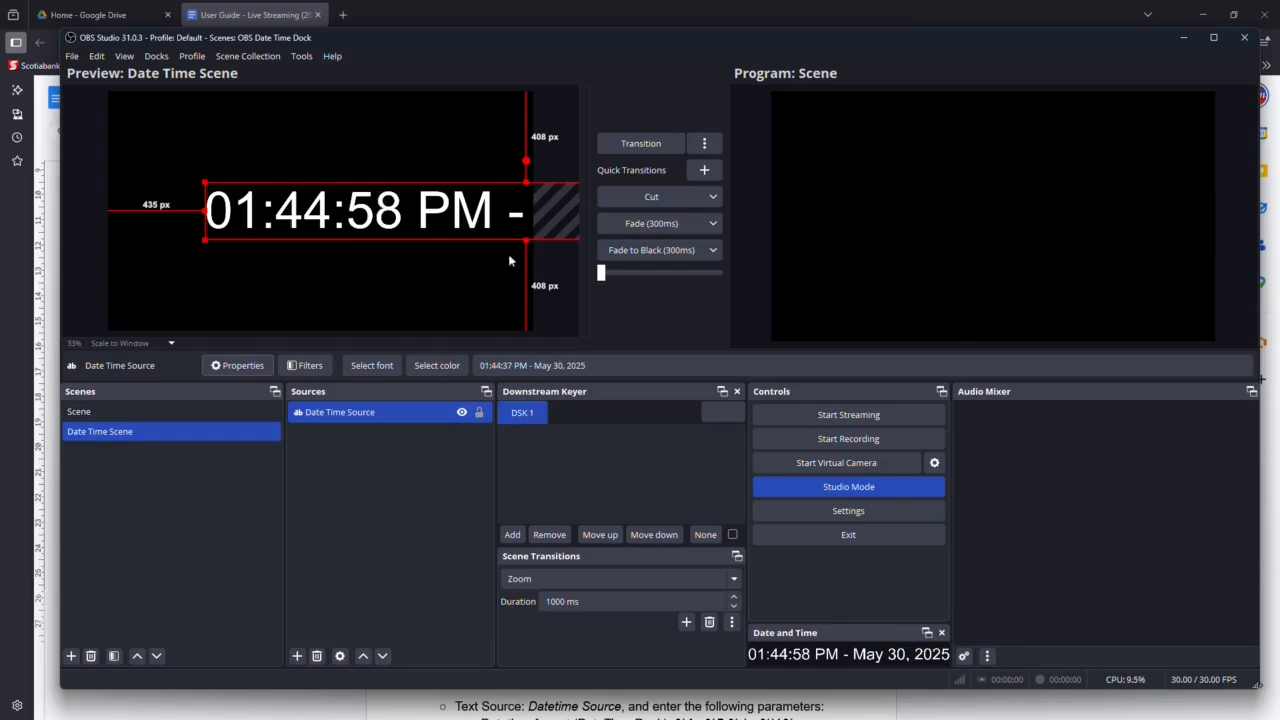
Hide the Date and Time dock and show it again.
left_click(153, 58)
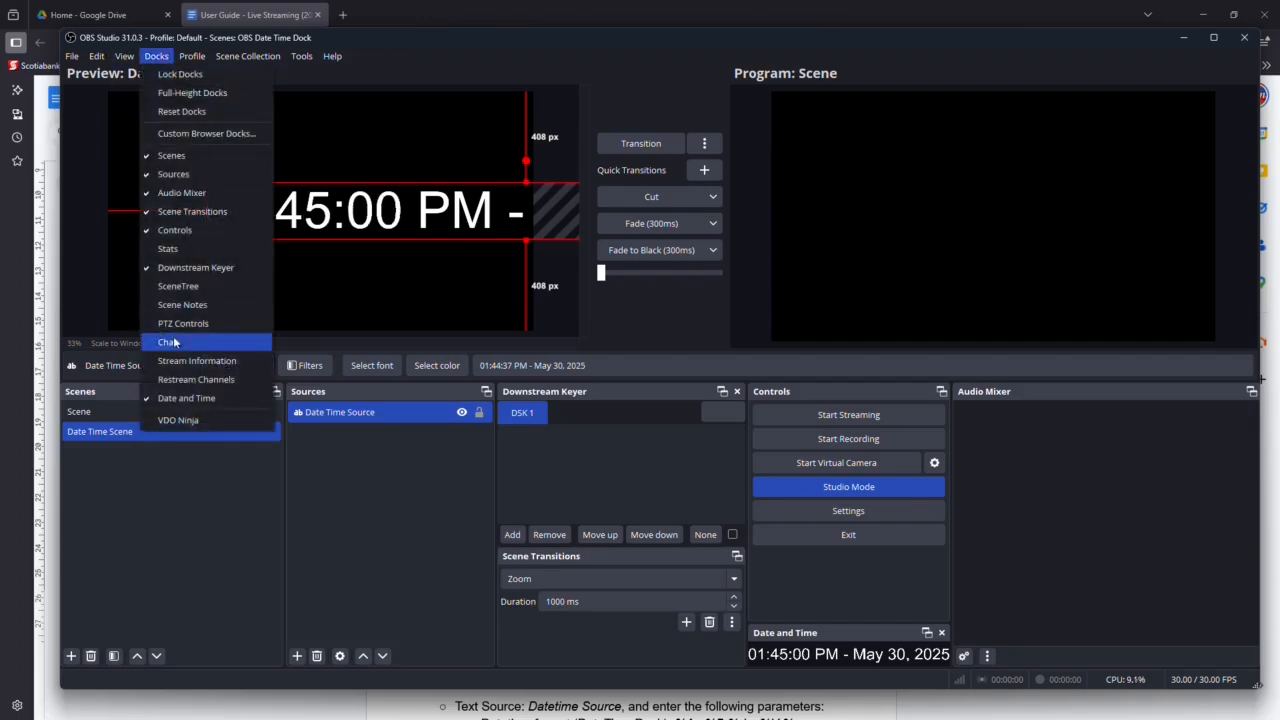
left_click(183, 400)
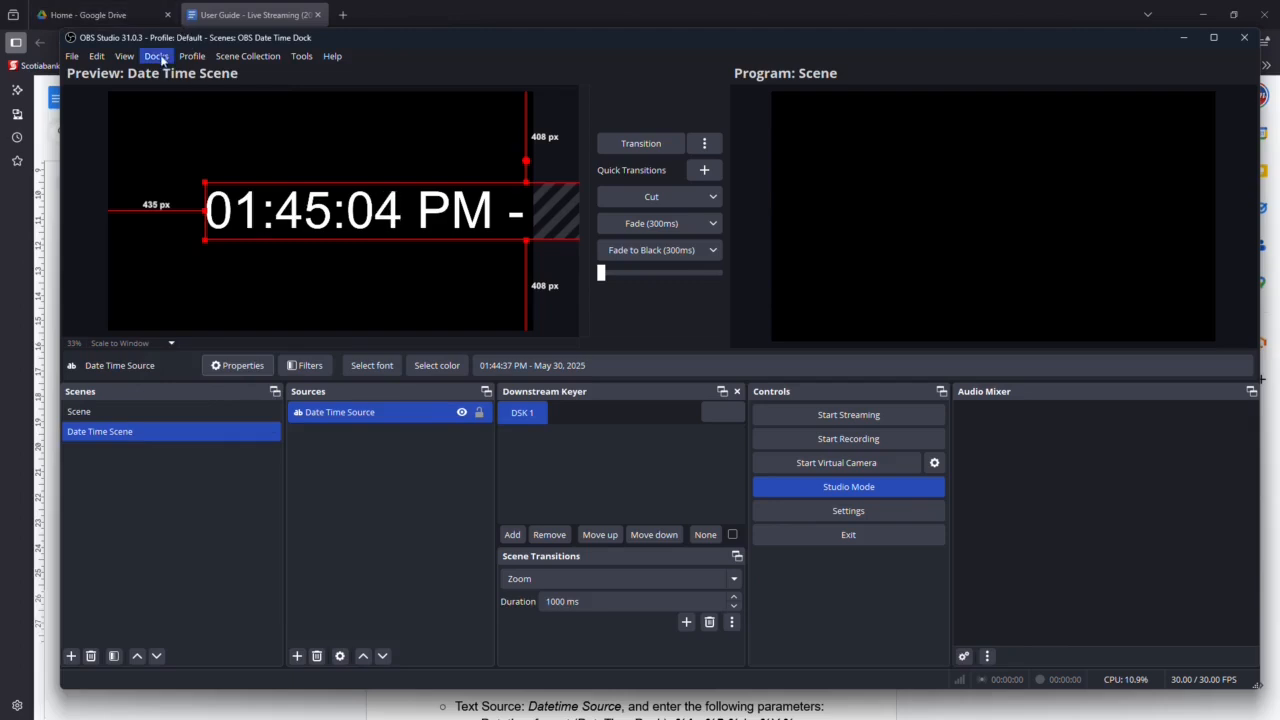
left_click(156, 56)
left_click(168, 400)
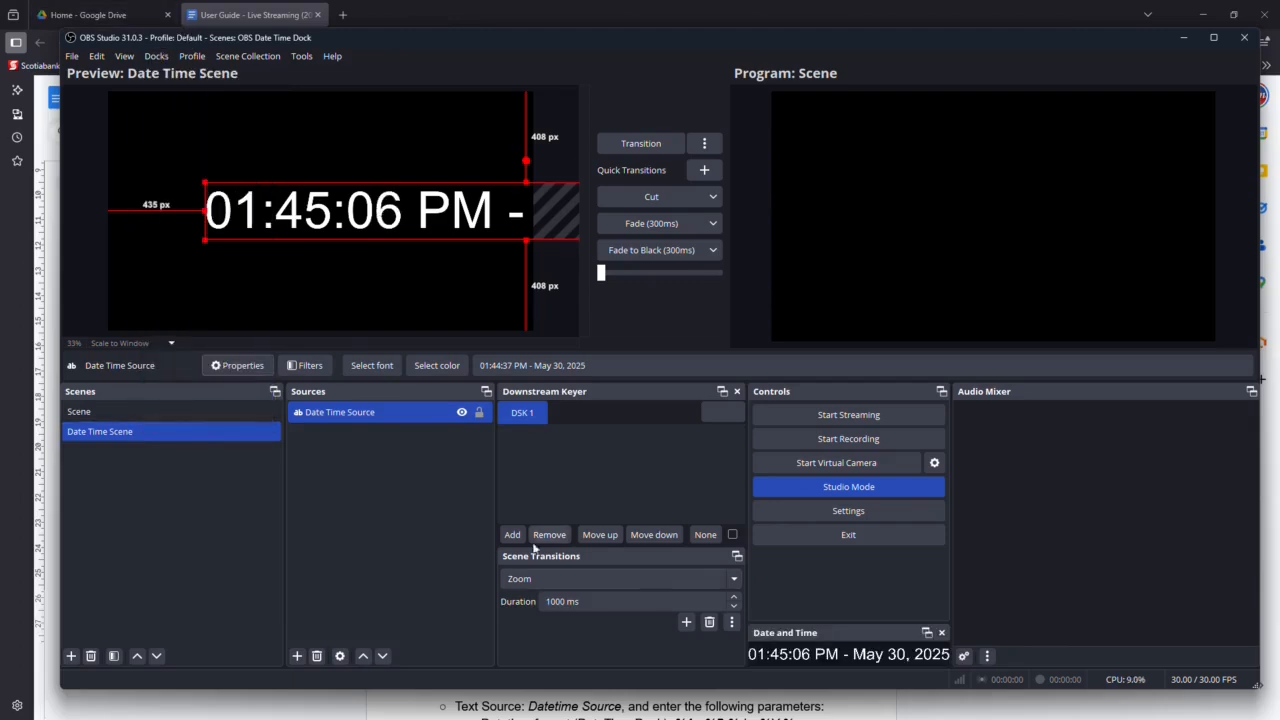